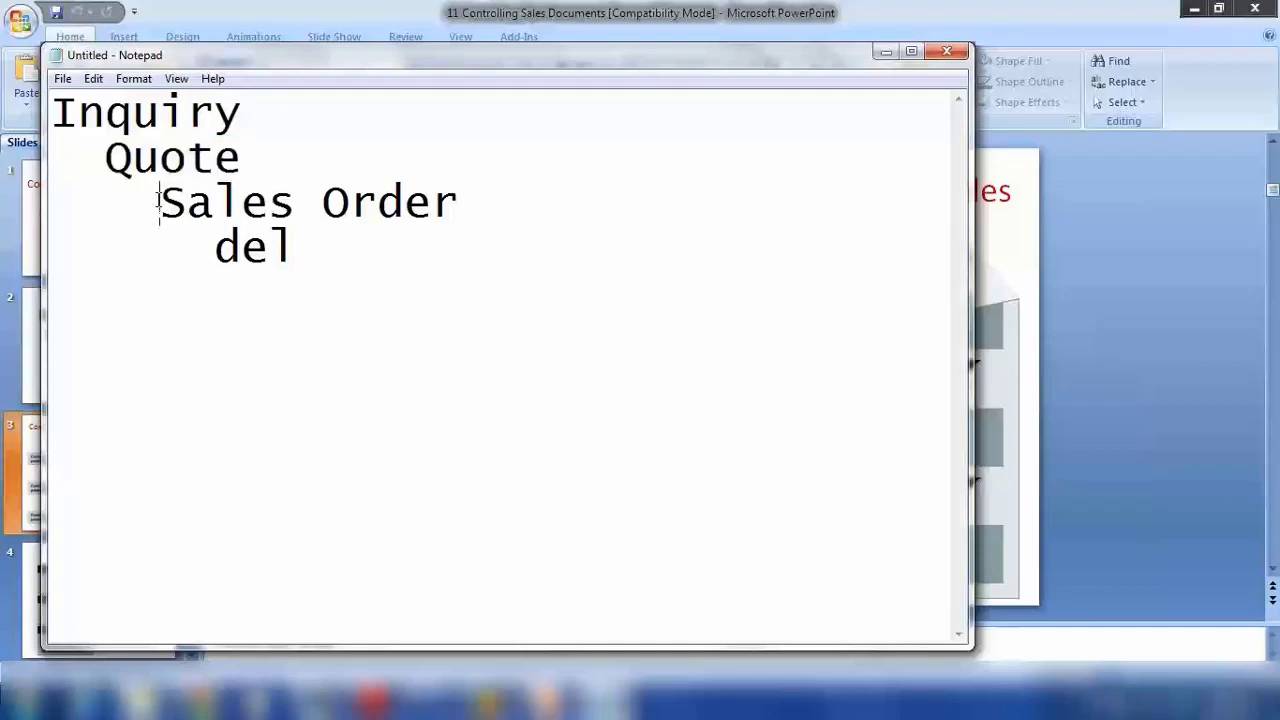
- Delete the 'del' line and move down to begin a separate chain
{"action": "left_click_drag", "start_coordinate": [156, 200], "coordinate": [459, 201]}
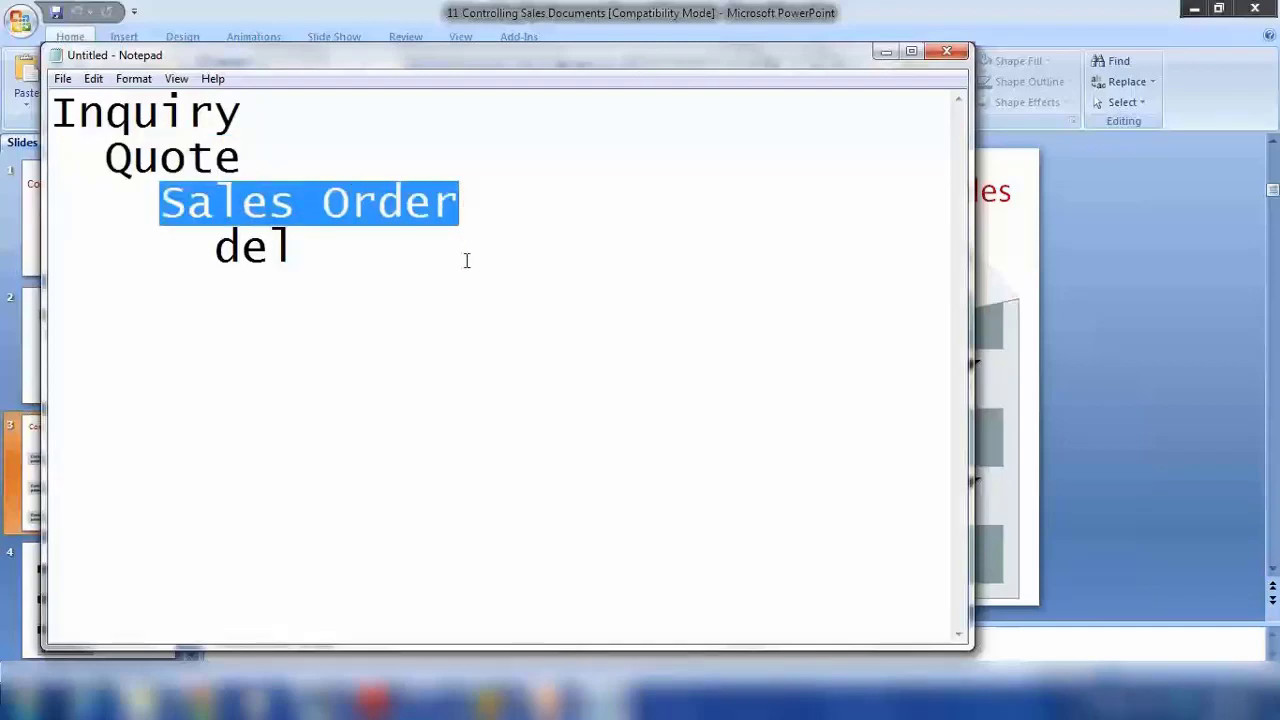
{"action": "left_click", "coordinate": [363, 259]}
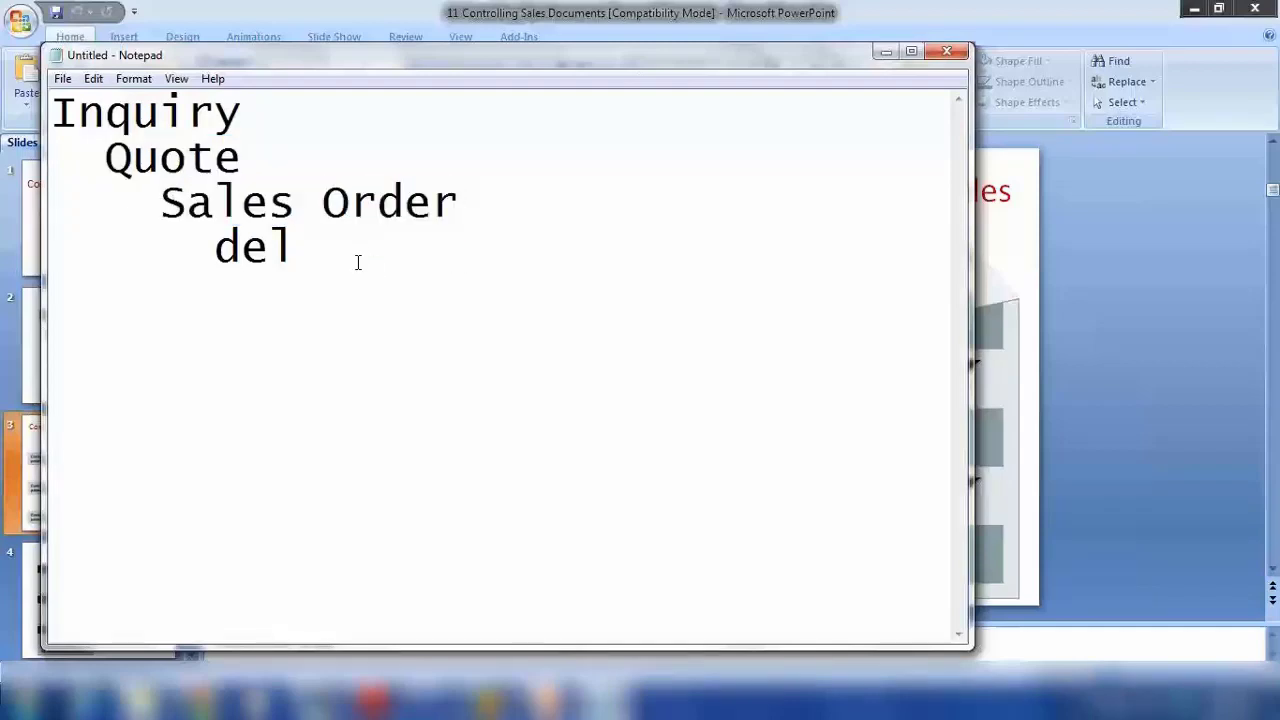
{"action": "key", "text": "BackSpace"}
{"action": "key", "text": "BackSpace"}
{"action": "key", "text": "BackSpace"}
{"action": "key", "text": "BackSpace"}
{"action": "key", "text": "Return"}
{"action": "key", "text": "Return"}
{"action": "key", "text": "Return"}
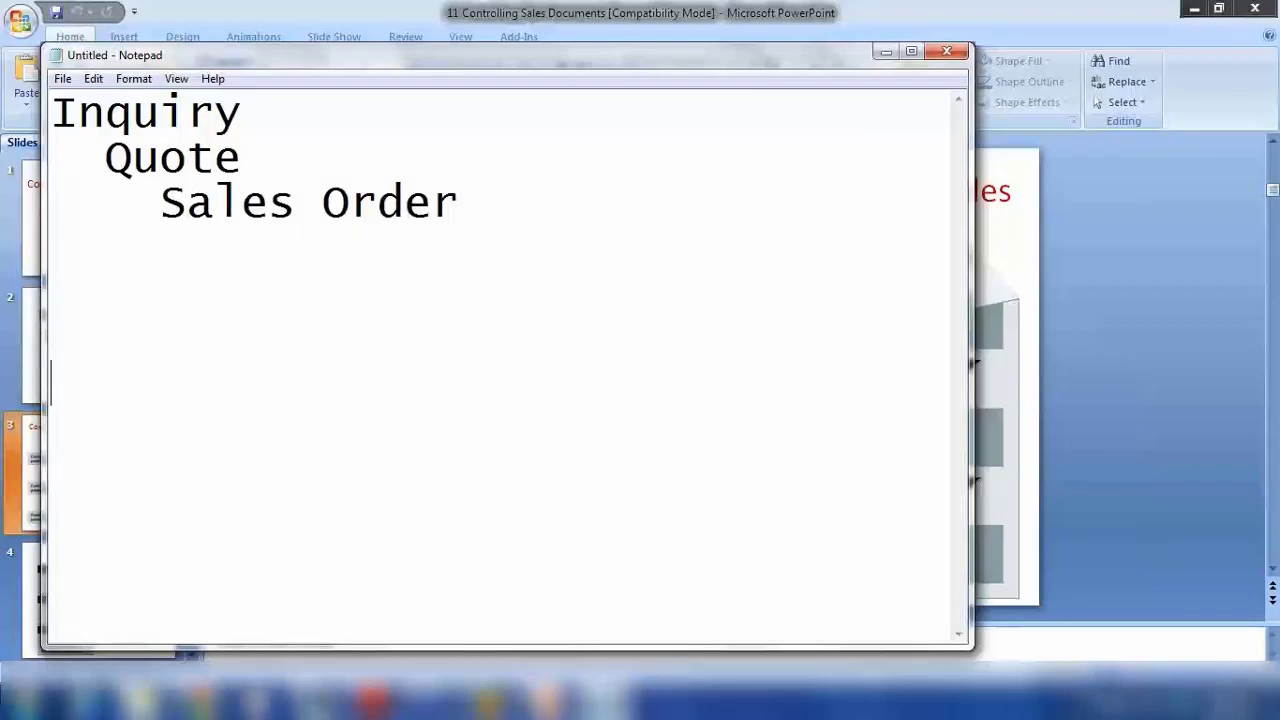
- Type 'Sales Order' with 'Quotation' indented beneath it, then return to the SAP window
{"action": "type", "text": "Sales "}
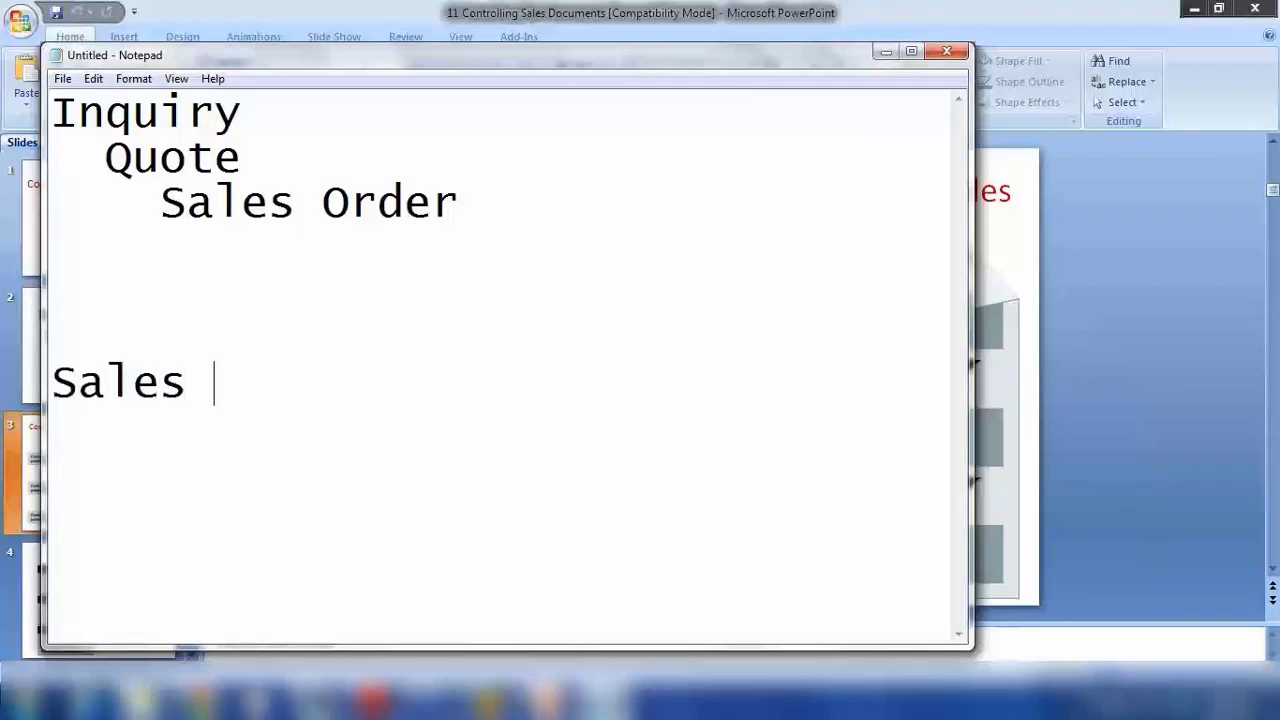
{"action": "type", "text": "Order"}
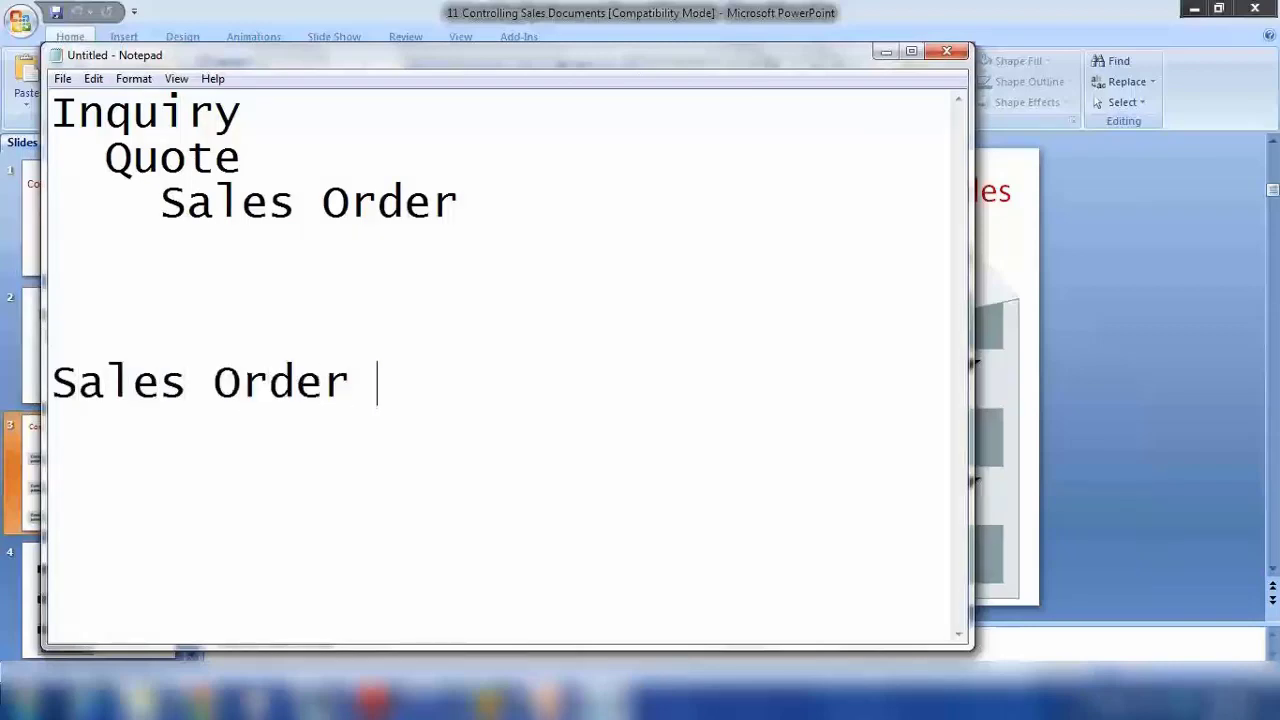
{"action": "key", "text": "Return"}
{"action": "type", "text": "Quotation"}
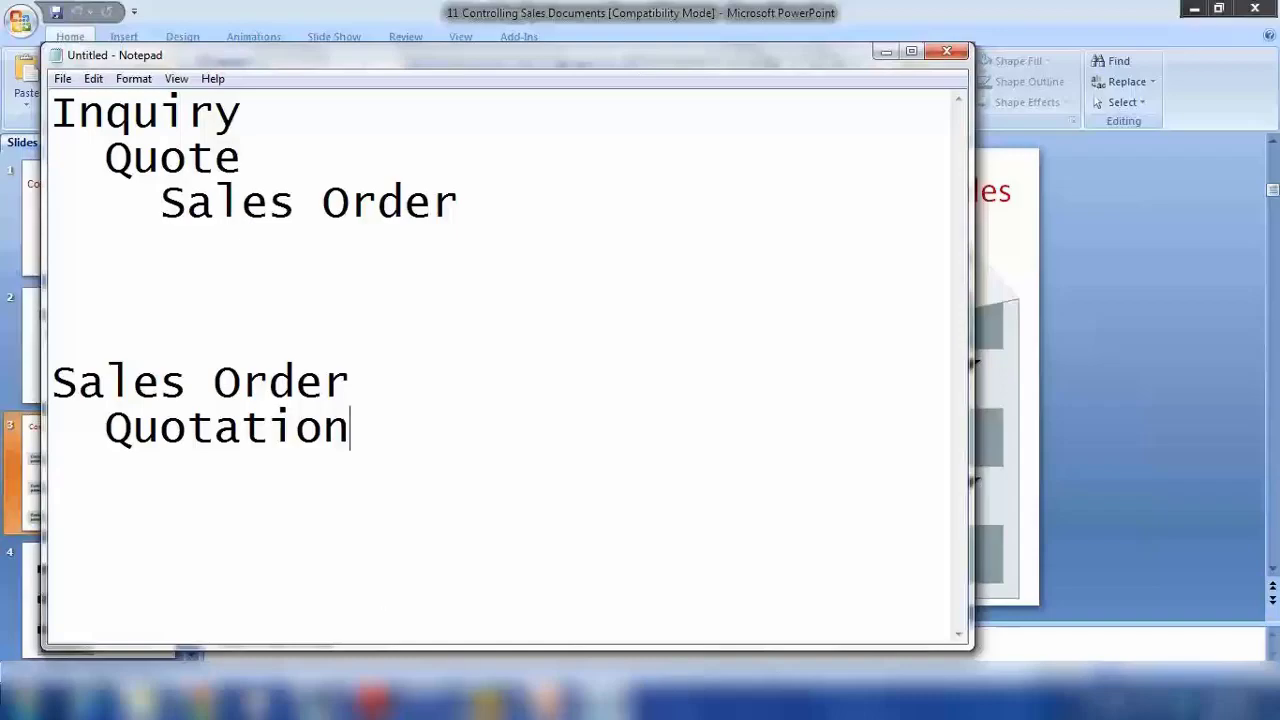
{"action": "mouse_move", "coordinate": [489, 700]}
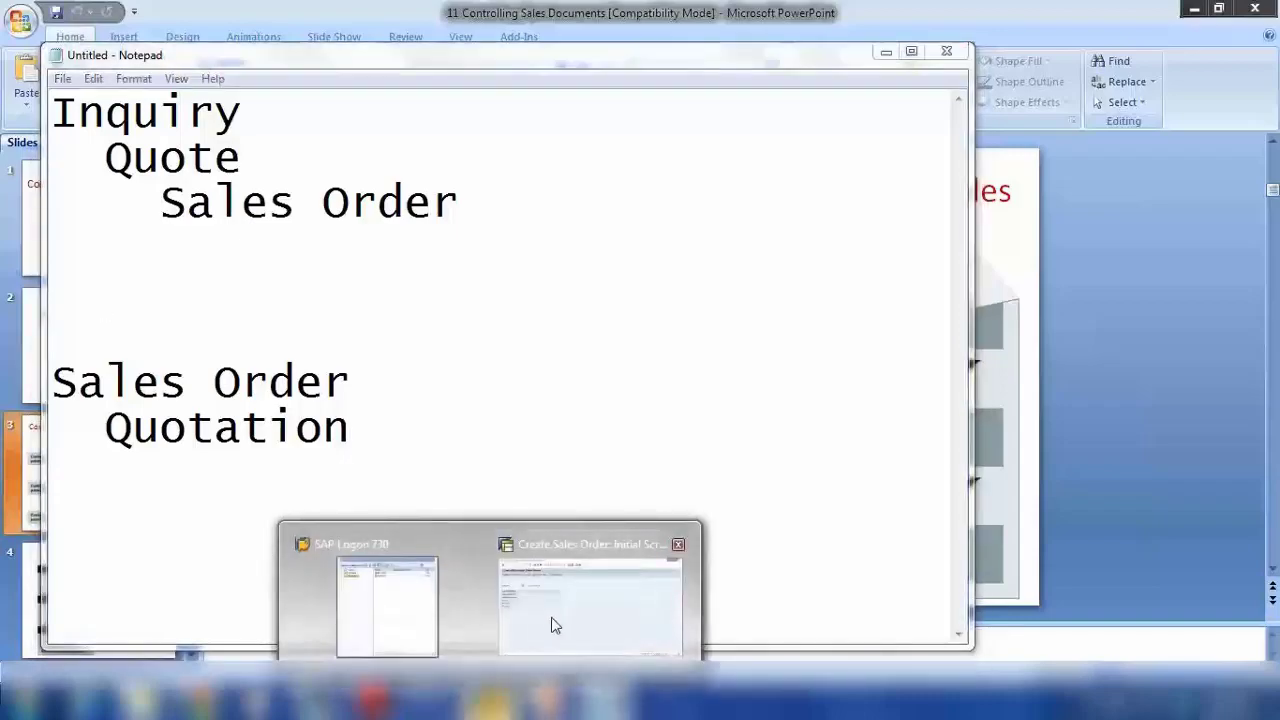
{"action": "left_click", "coordinate": [551, 623]}
- Back out to SAP Easy Access and start VA21 Create Quotation with quotation type qt
{"action": "key", "text": "Return"}
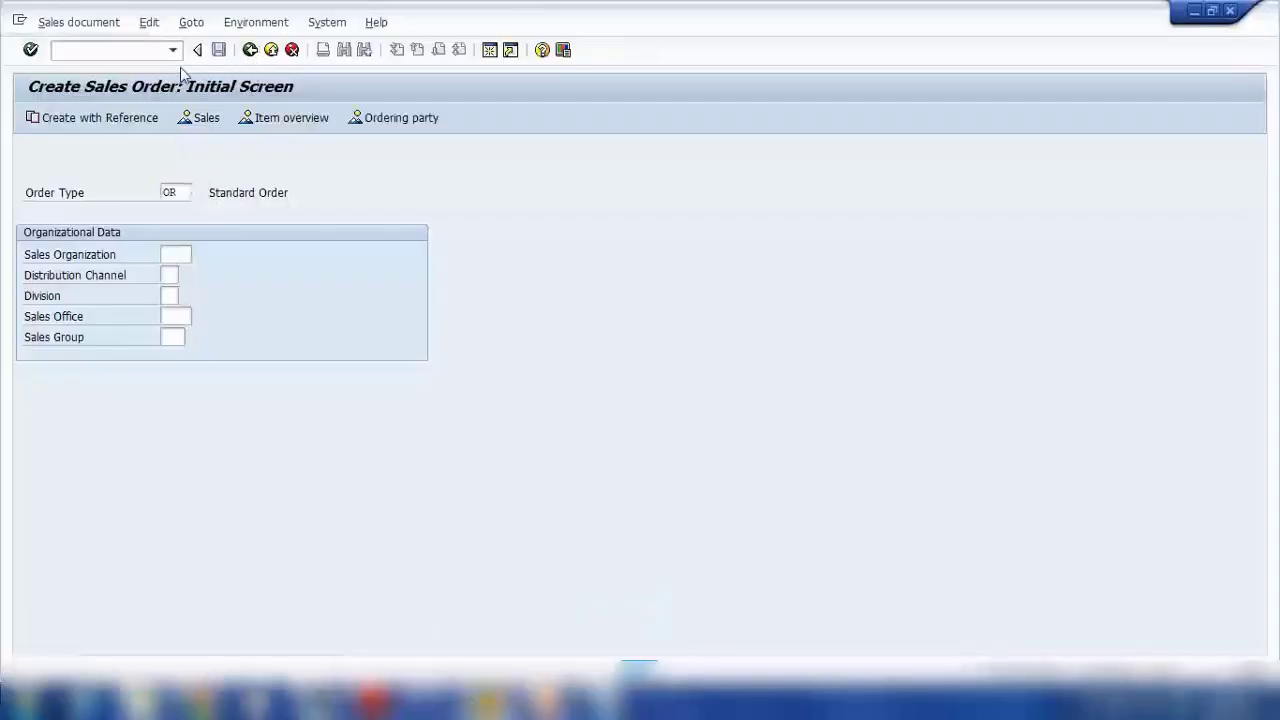
{"action": "left_click", "coordinate": [197, 50]}
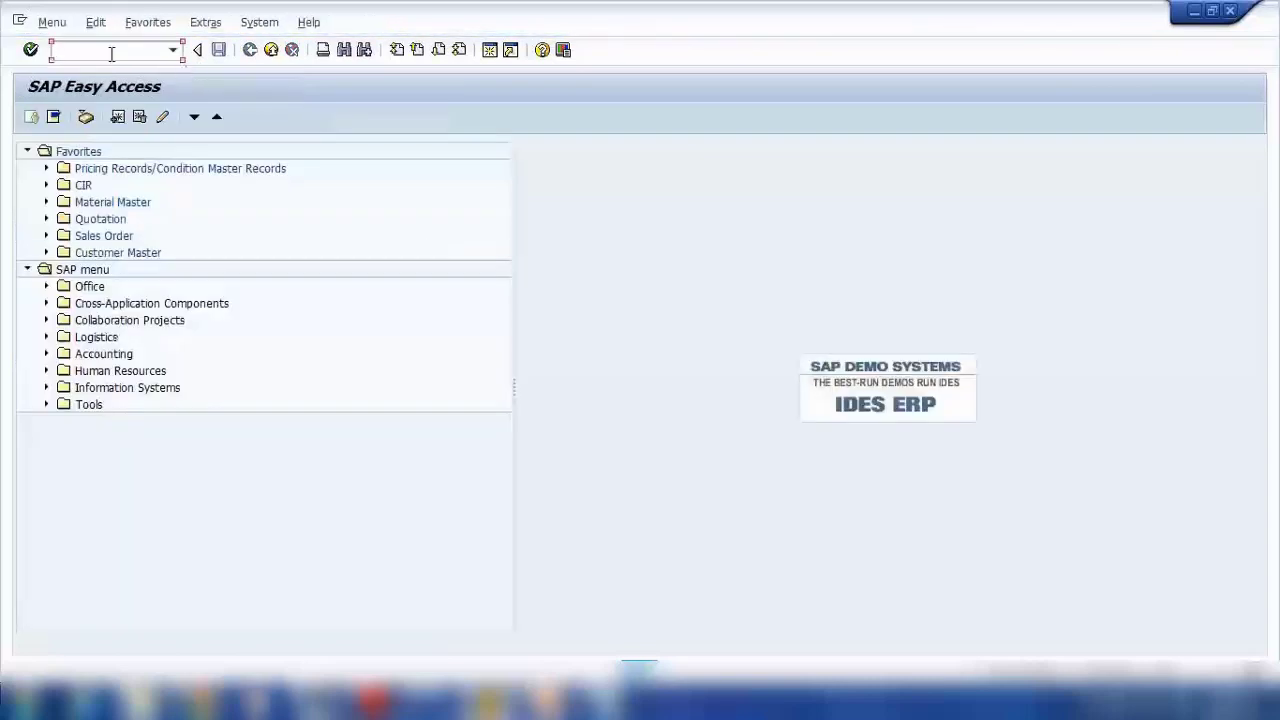
{"action": "type", "text": "va21"}
{"action": "key", "text": "Return"}
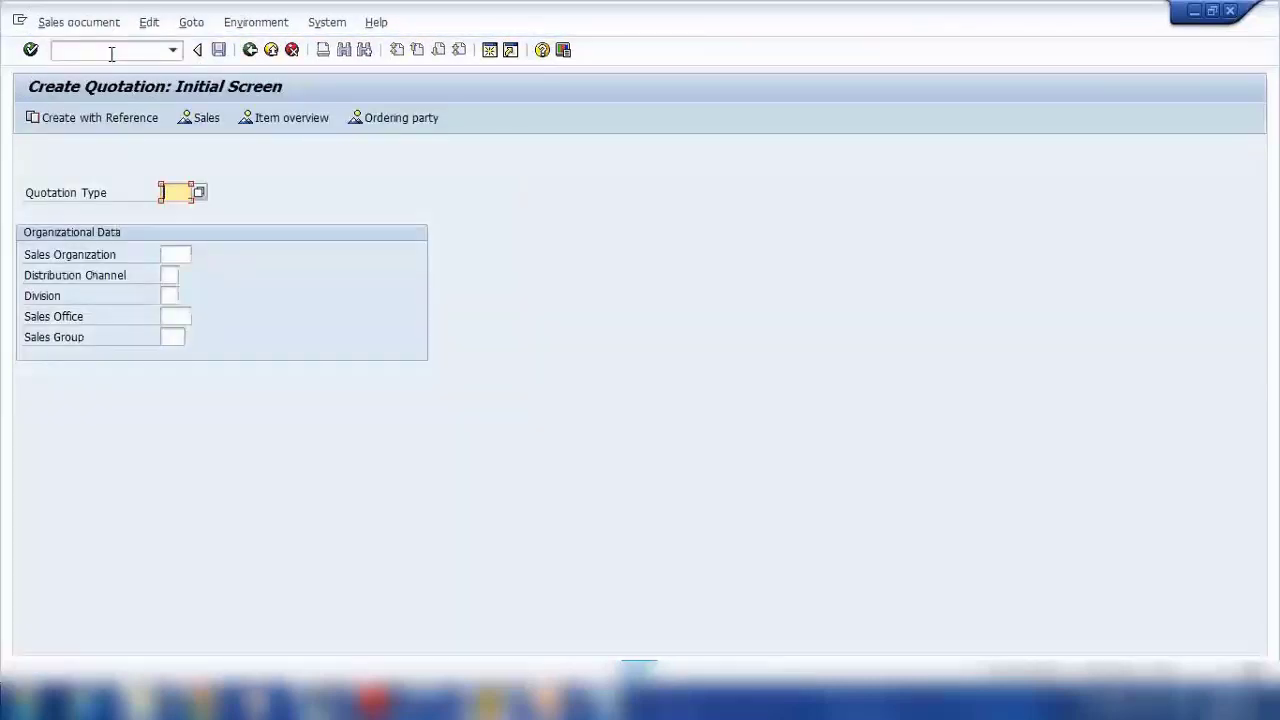
{"action": "type", "text": "qt"}
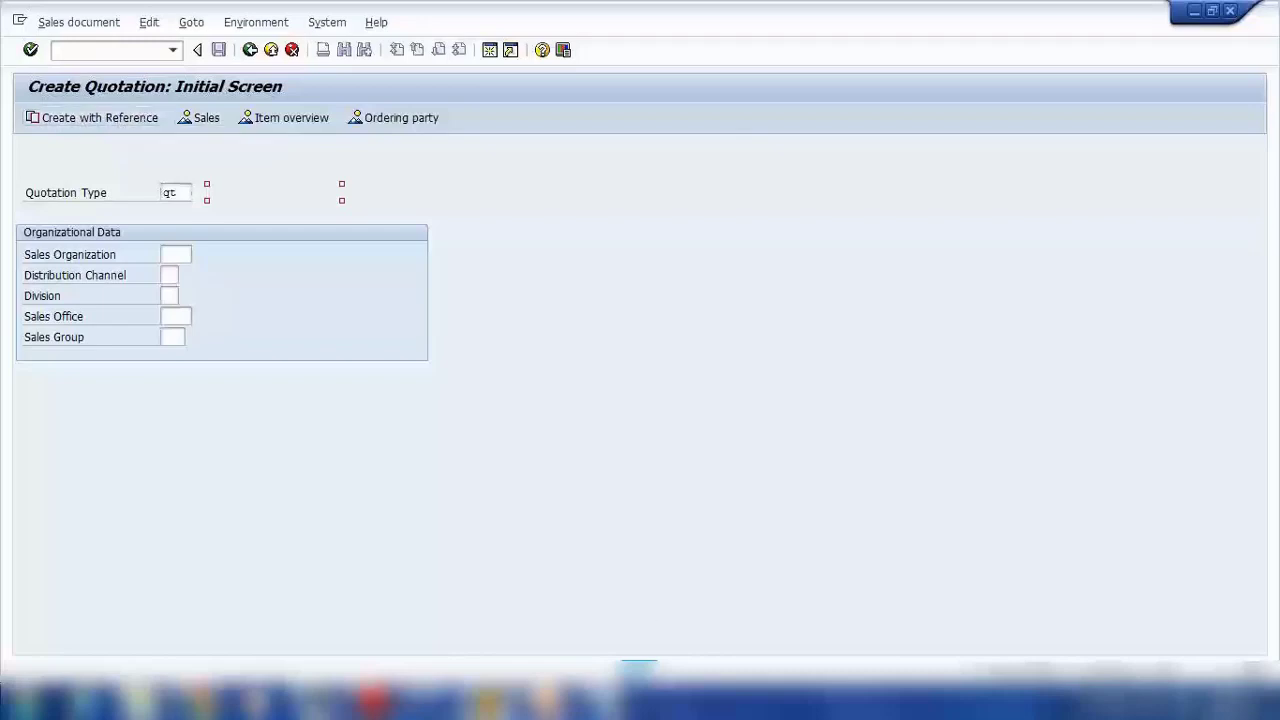
{"action": "key", "text": "alt+Tab"}
- Highlight the Quote, Sales Order and Quotation lines in the sketch, then return to SAP
{"action": "left_click_drag", "start_coordinate": [143, 427], "coordinate": [271, 427]}
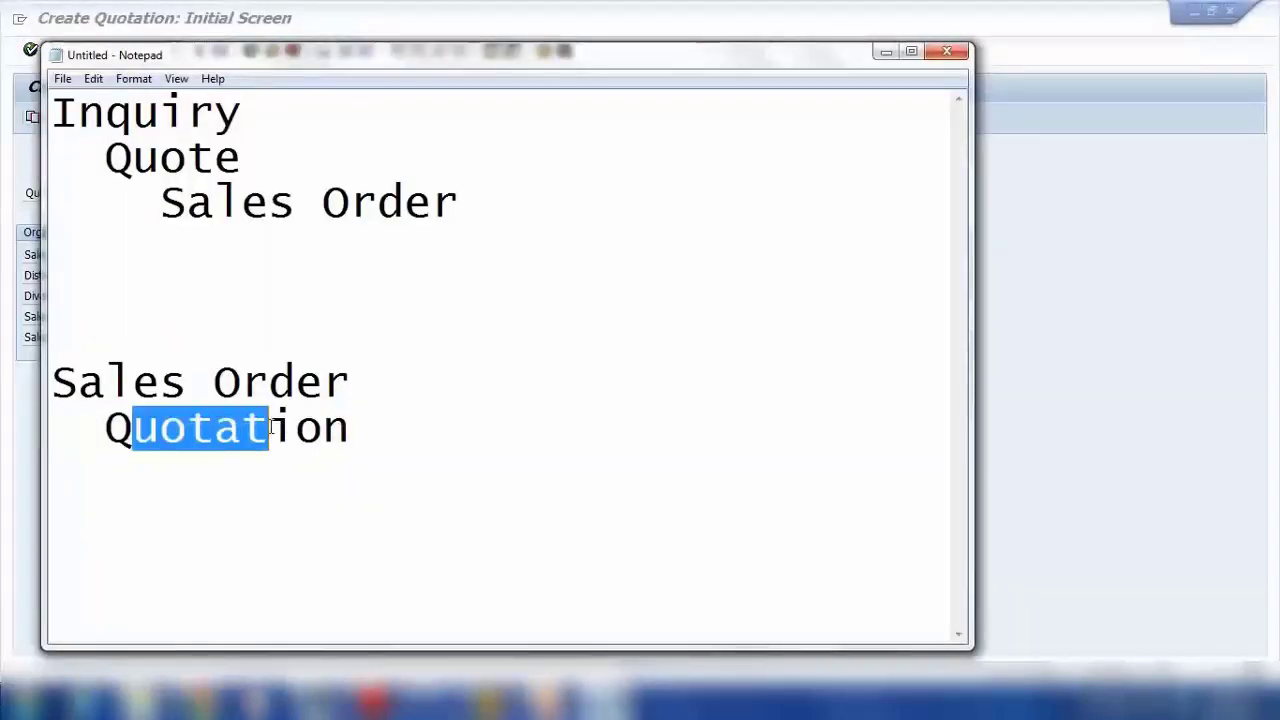
{"action": "left_click_drag", "start_coordinate": [76, 380], "coordinate": [376, 402]}
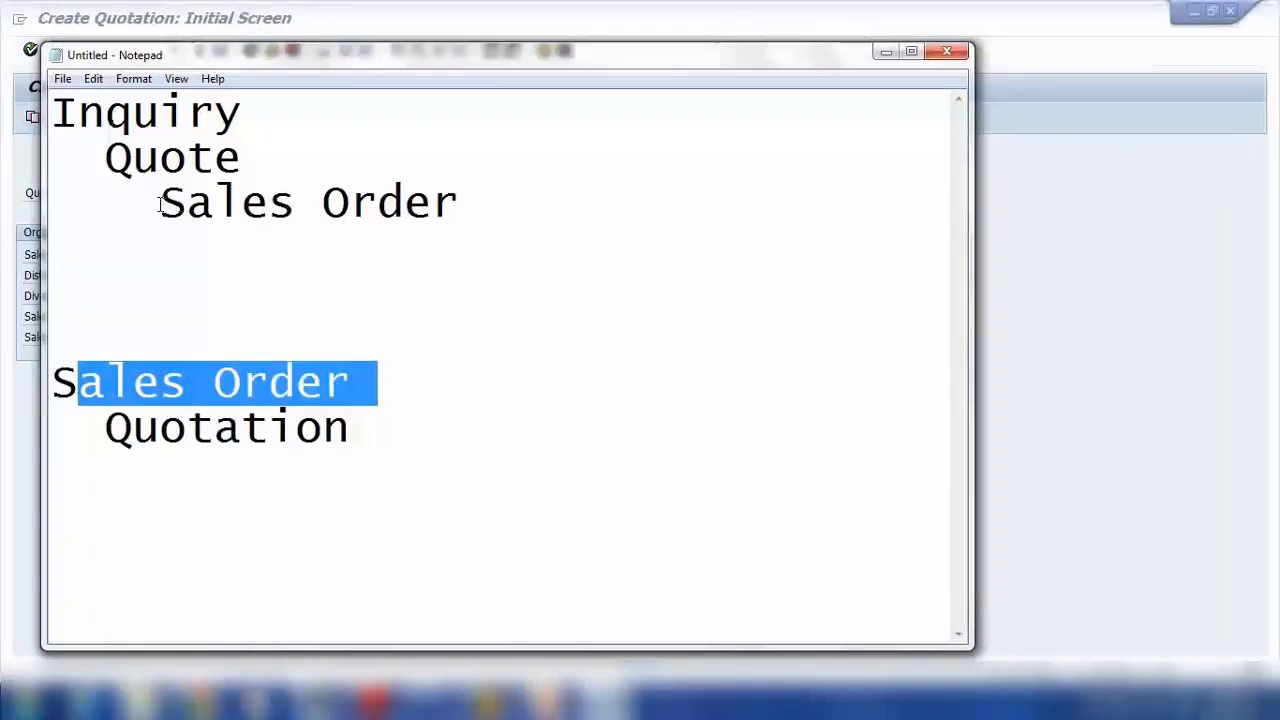
{"action": "left_click_drag", "start_coordinate": [160, 204], "coordinate": [508, 206]}
{"action": "left_click_drag", "start_coordinate": [132, 158], "coordinate": [232, 160]}
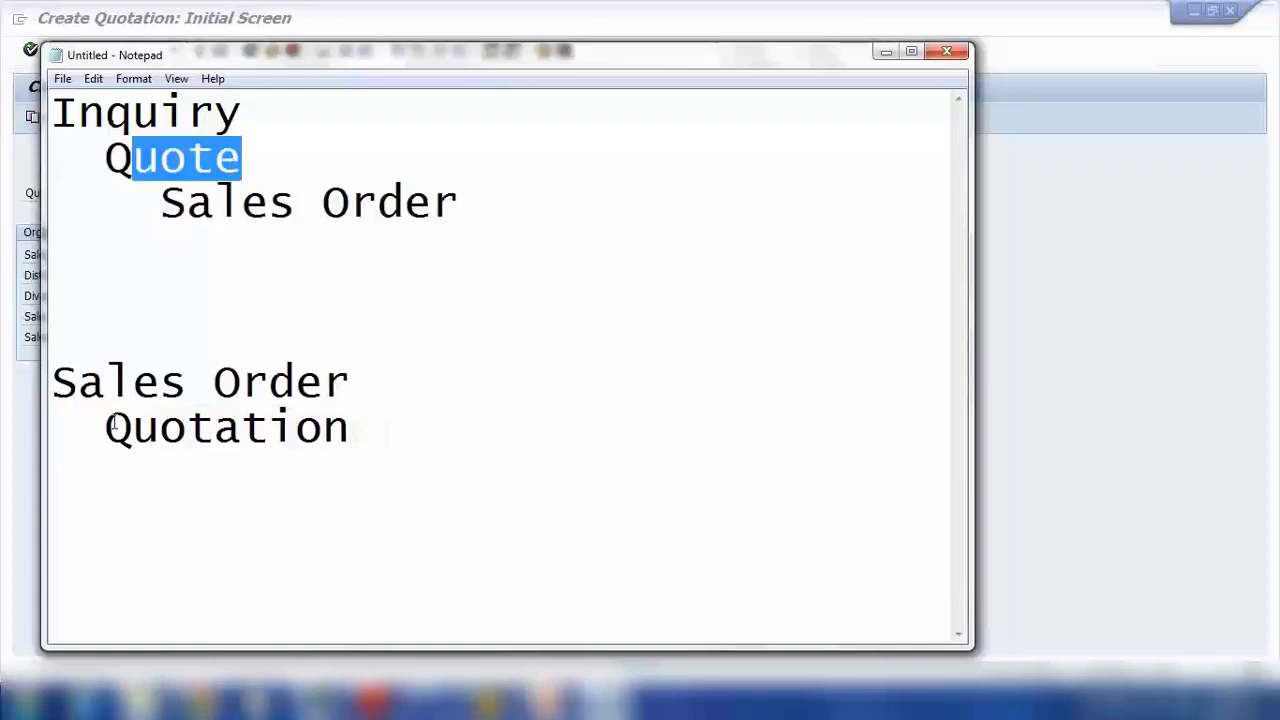
{"action": "left_click_drag", "start_coordinate": [106, 428], "coordinate": [296, 430]}
{"action": "left_click_drag", "start_coordinate": [134, 384], "coordinate": [290, 392]}
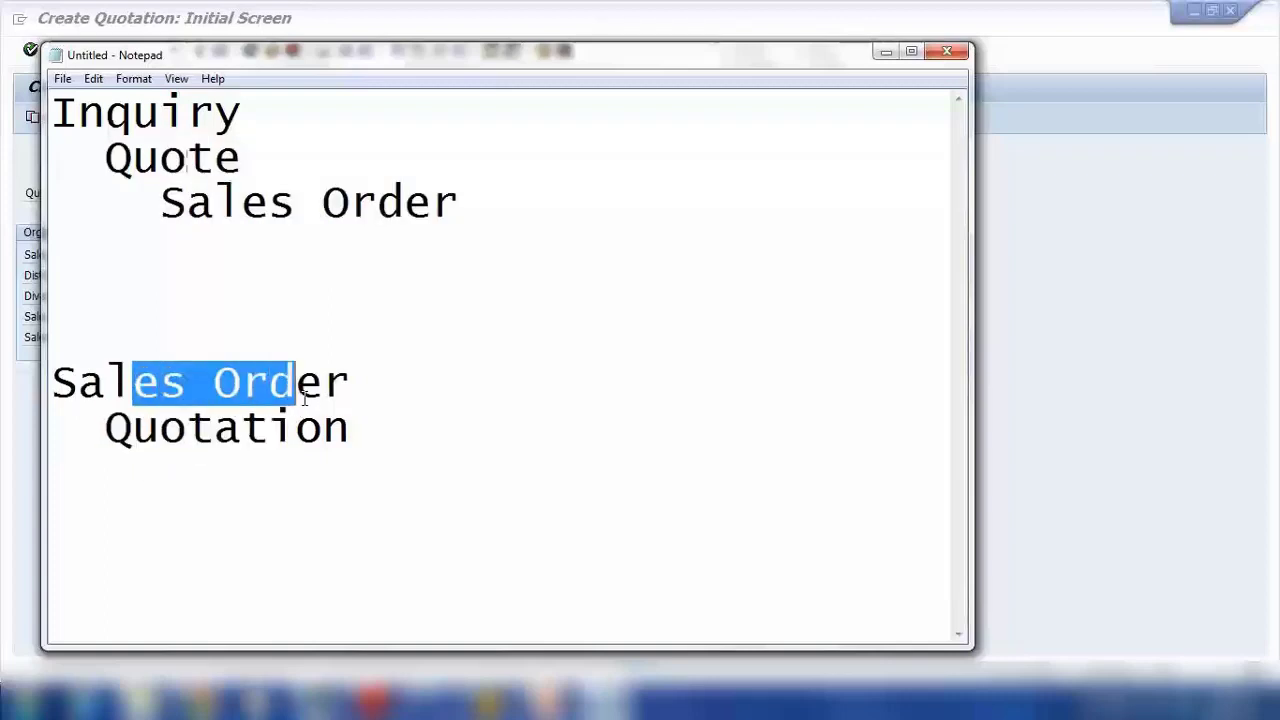
{"action": "left_click", "coordinate": [1120, 330]}
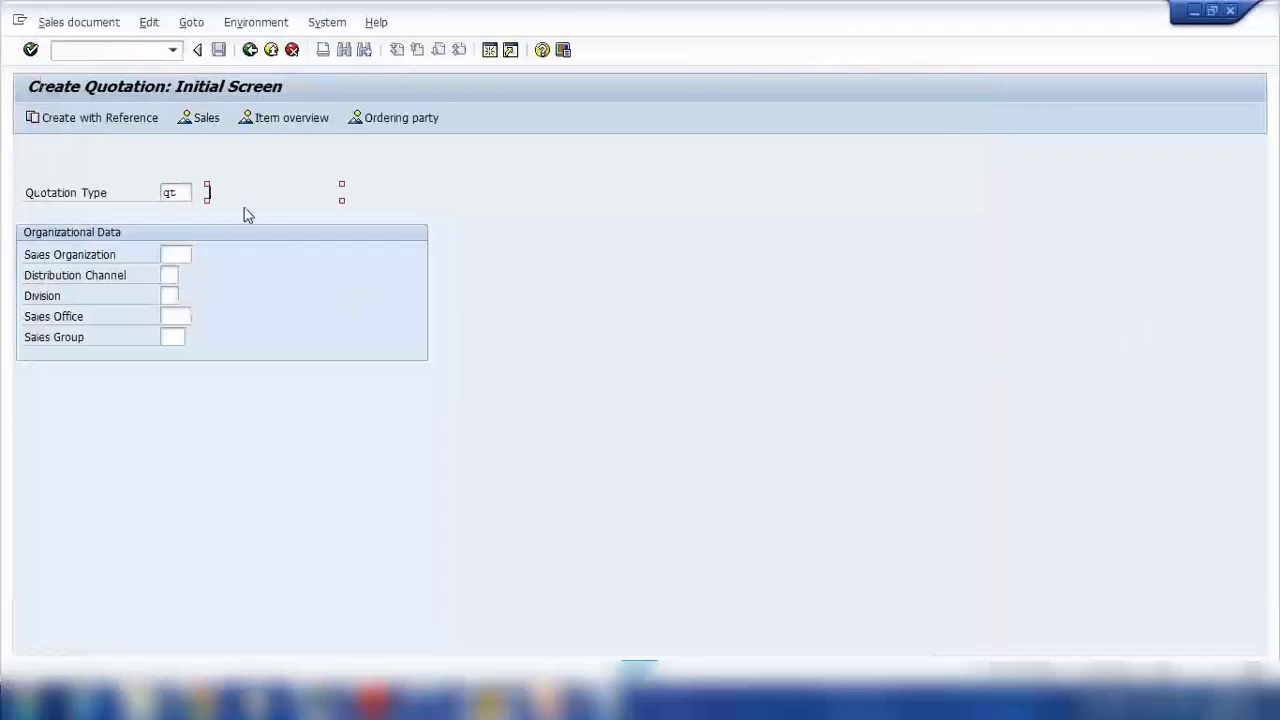
- Try copying the QT quotation from sales order 13331, which fails because OR to QT is unsupported
{"action": "left_click", "coordinate": [172, 193]}
{"action": "left_click", "coordinate": [112, 121]}
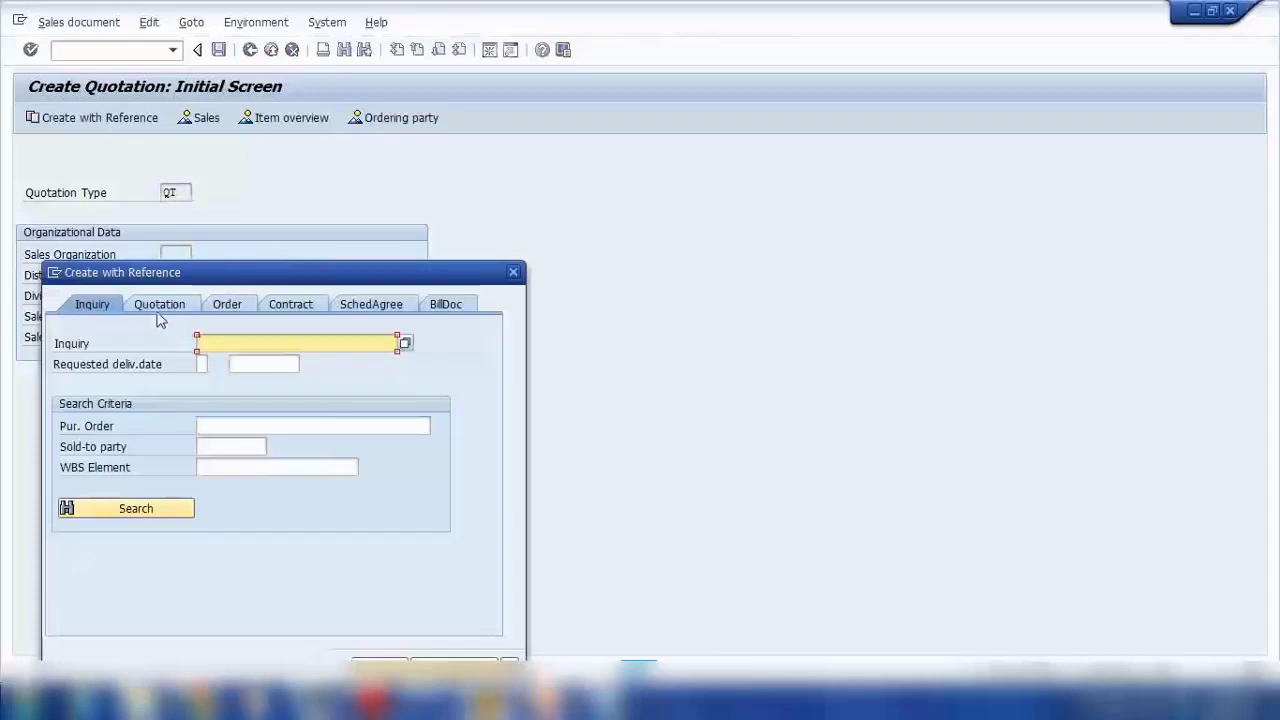
{"action": "left_click", "coordinate": [227, 305]}
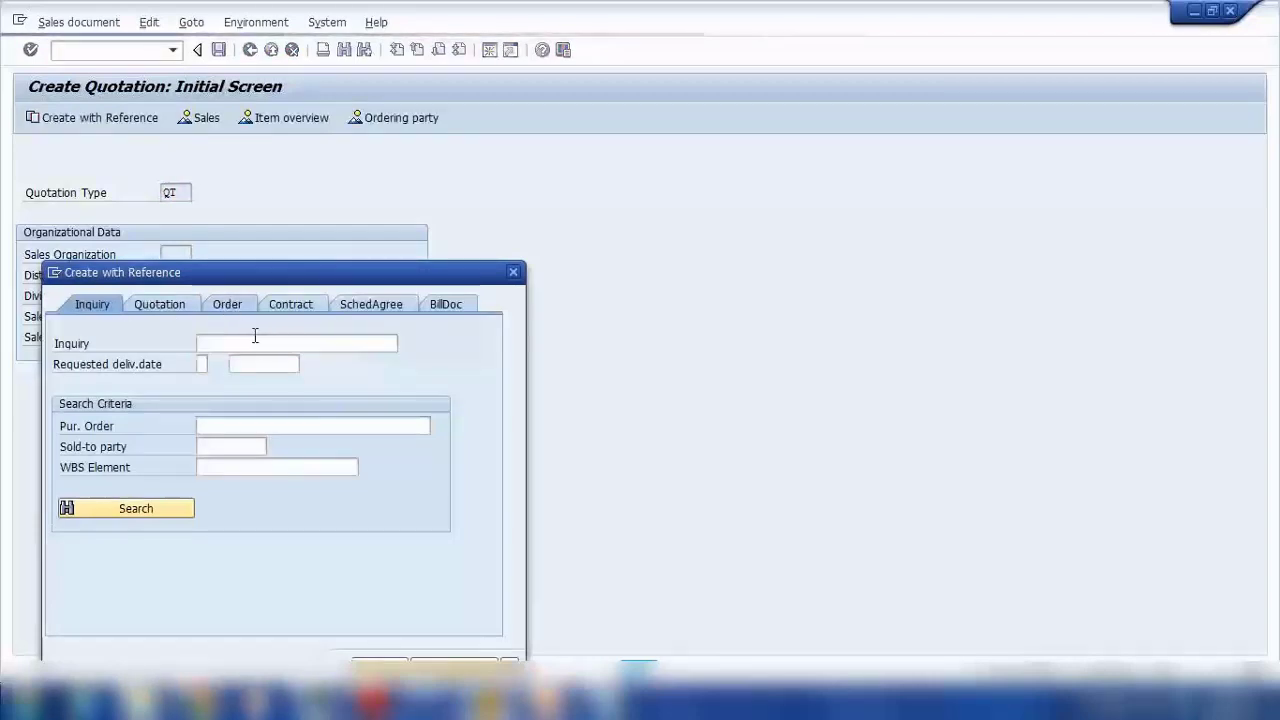
{"action": "type", "text": "1"}
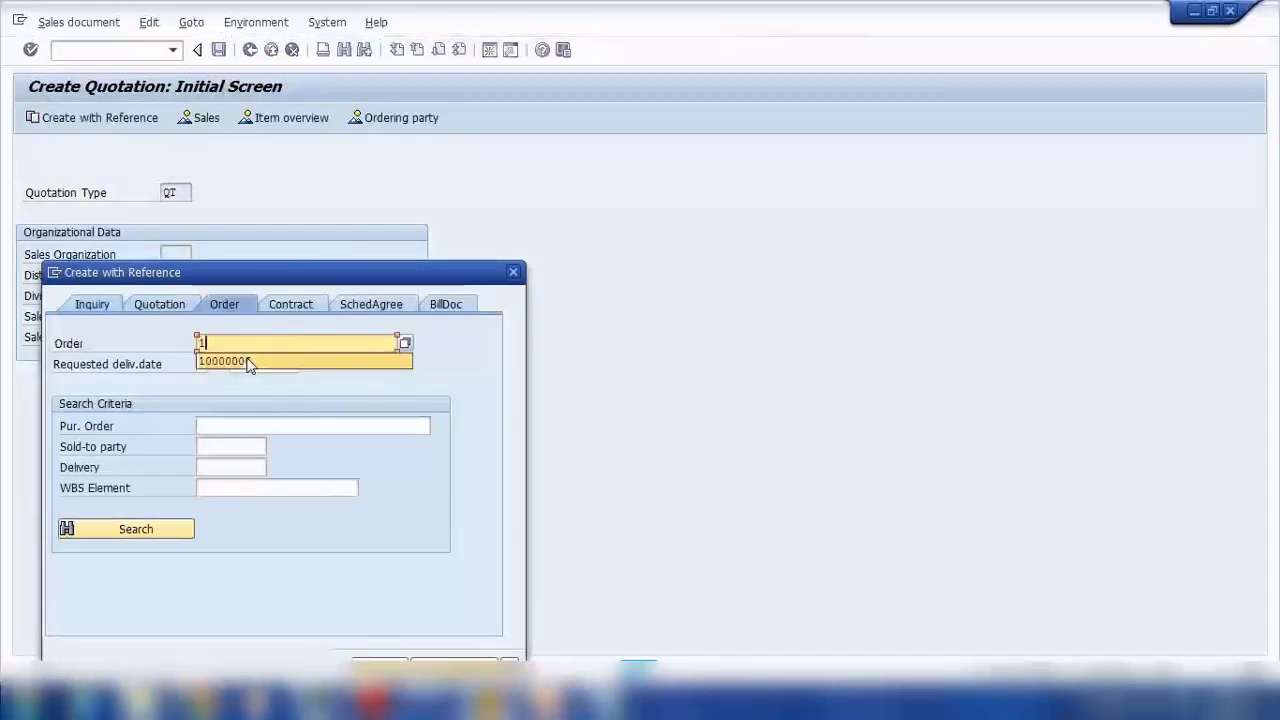
{"action": "type", "text": "3331"}
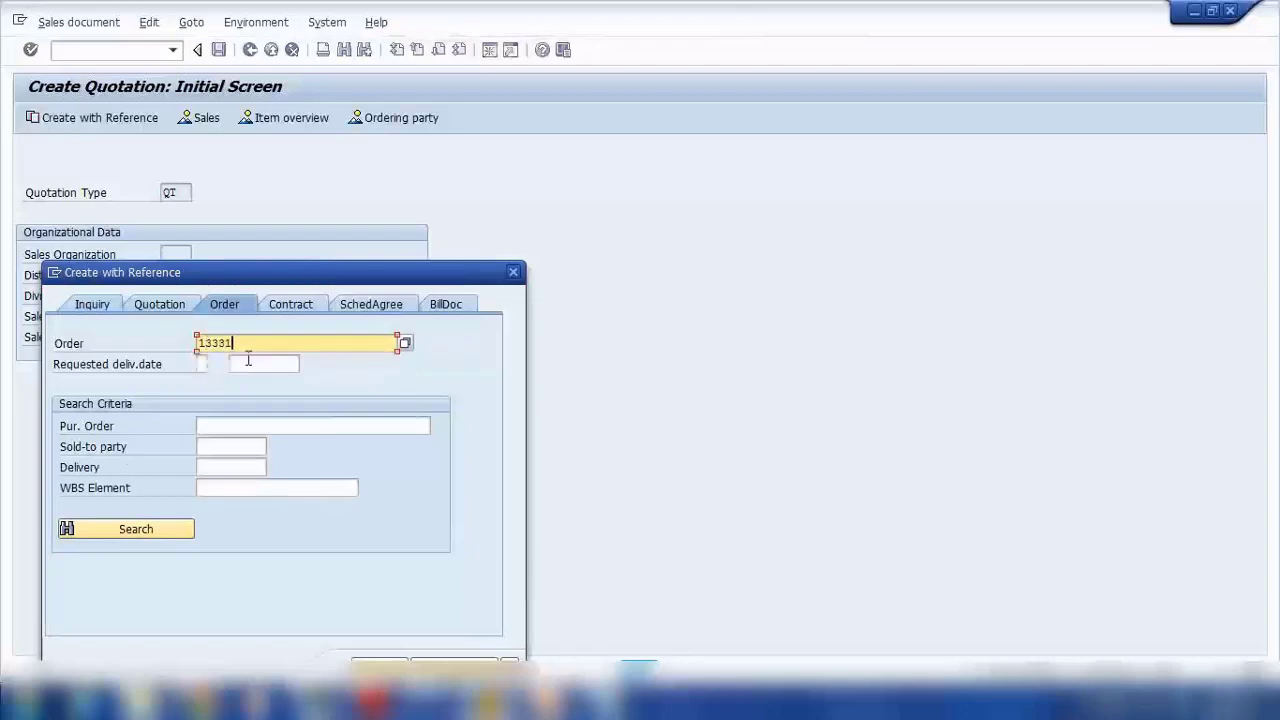
{"action": "left_click", "coordinate": [379, 665]}
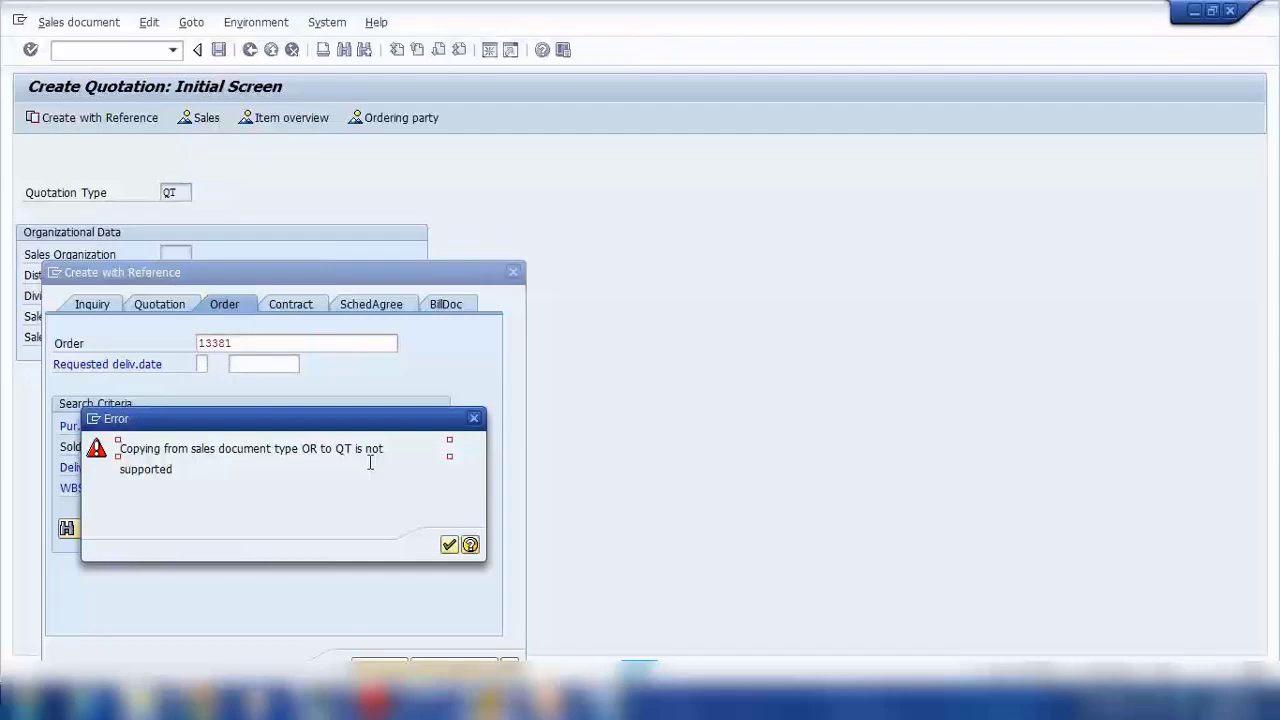
{"action": "left_click", "coordinate": [607, 700]}
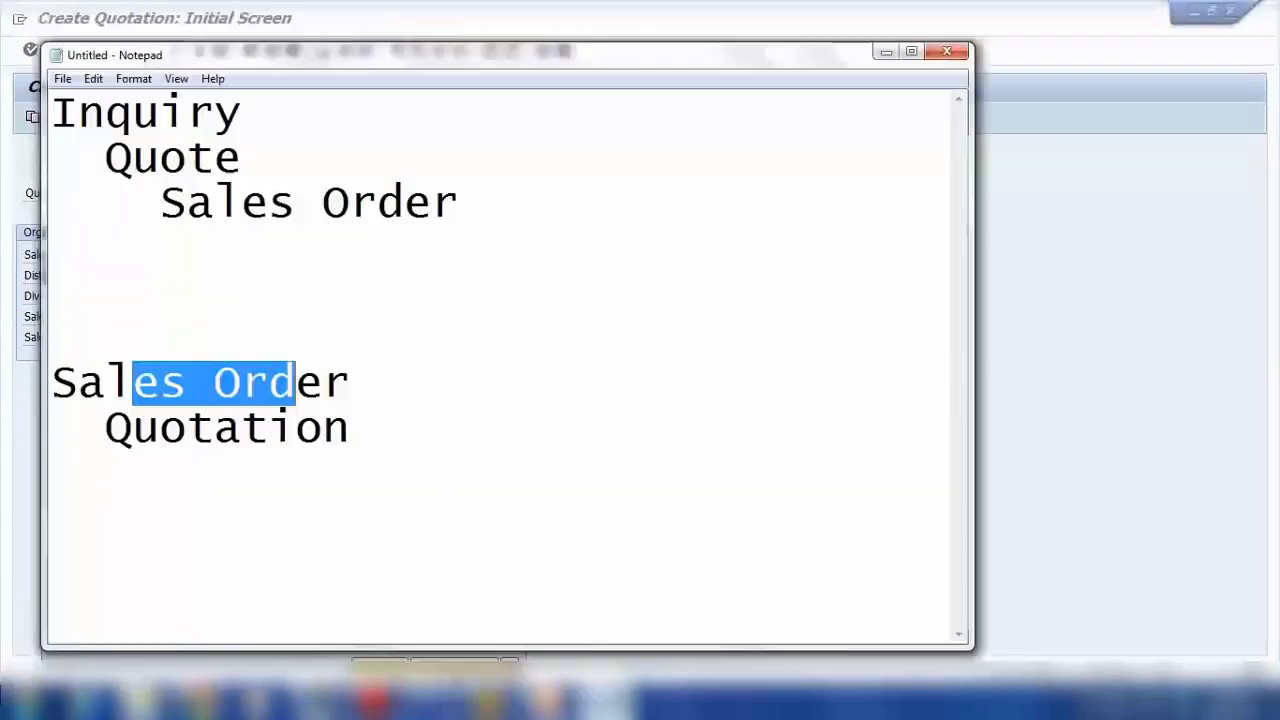
{"action": "left_click", "coordinate": [274, 360]}
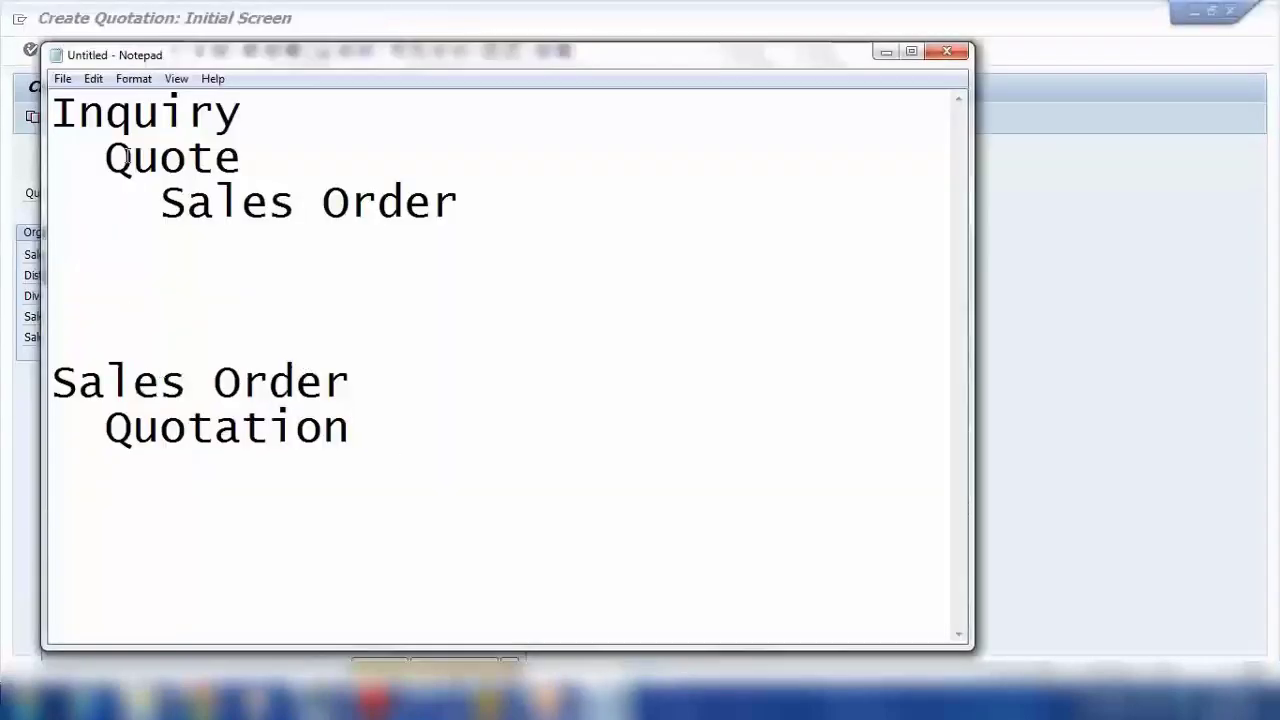
{"action": "left_click_drag", "start_coordinate": [54, 112], "coordinate": [484, 210]}
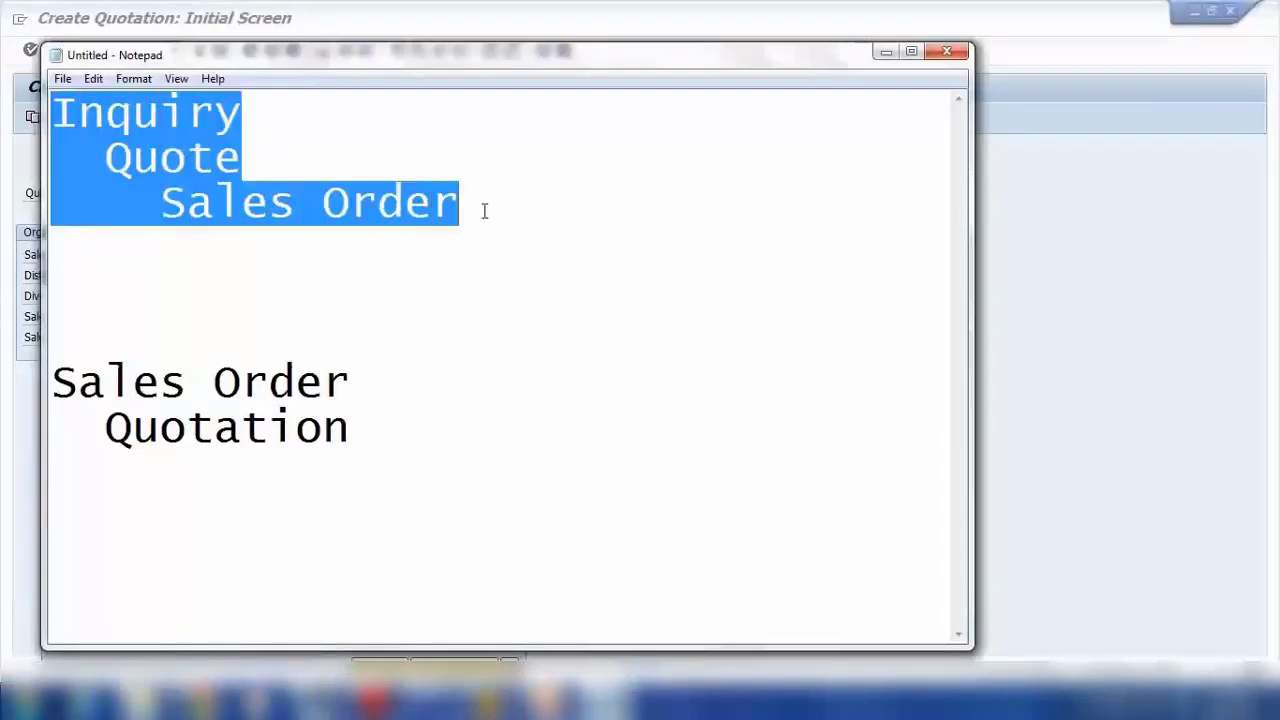
{"action": "left_click", "coordinate": [236, 360]}
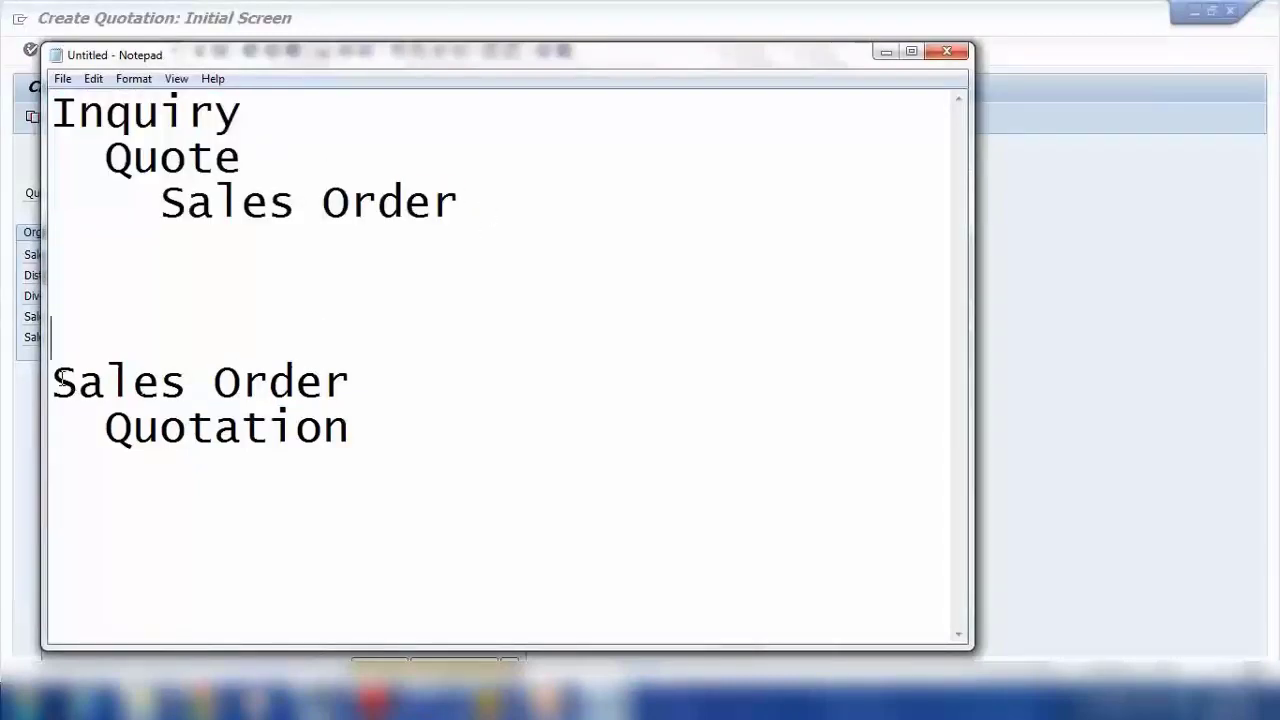
{"action": "left_click_drag", "start_coordinate": [54, 380], "coordinate": [366, 426]}
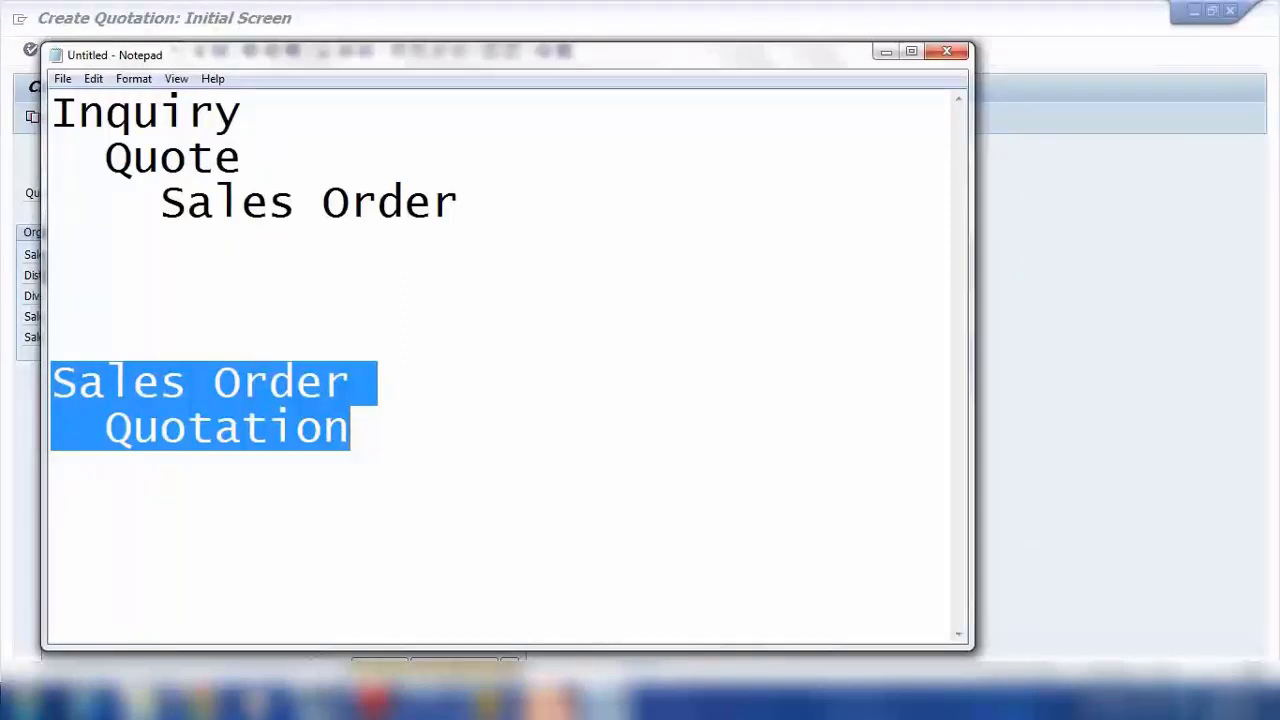
{"action": "mouse_move", "coordinate": [547, 690]}
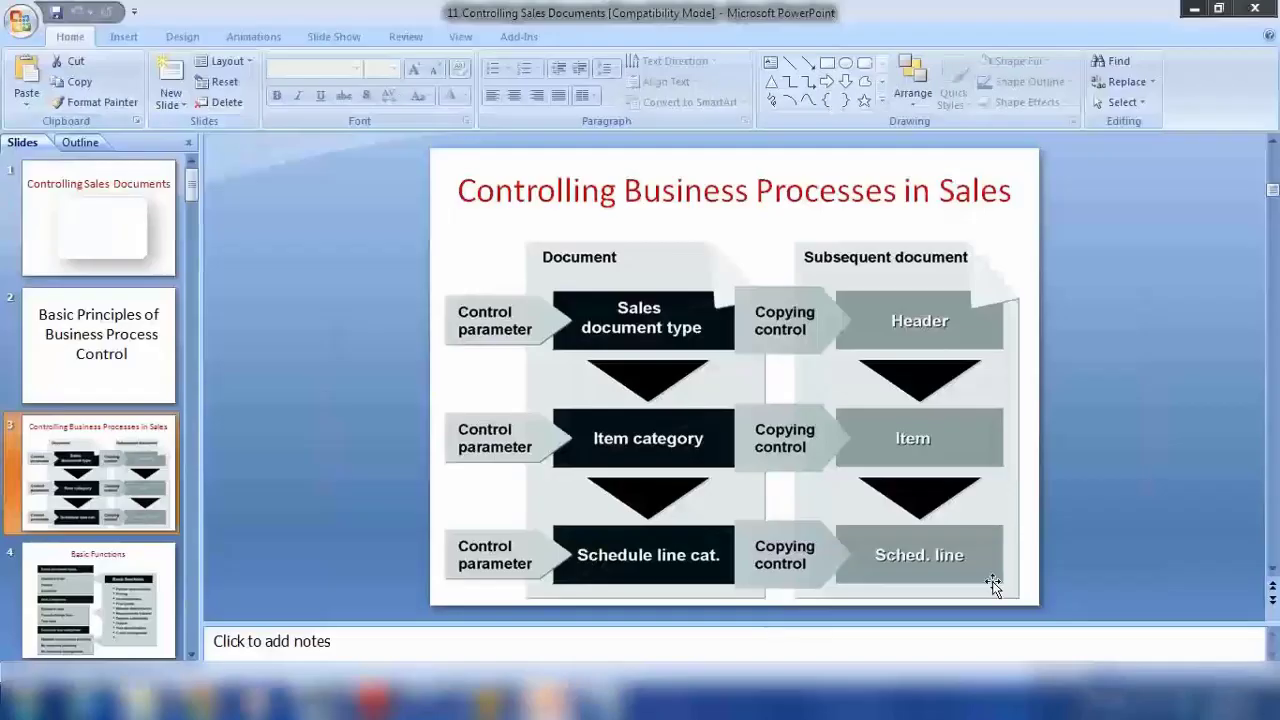
- Present the copying-control slide full screen, then exit back to the editing view
{"action": "key", "text": "shift+F5"}
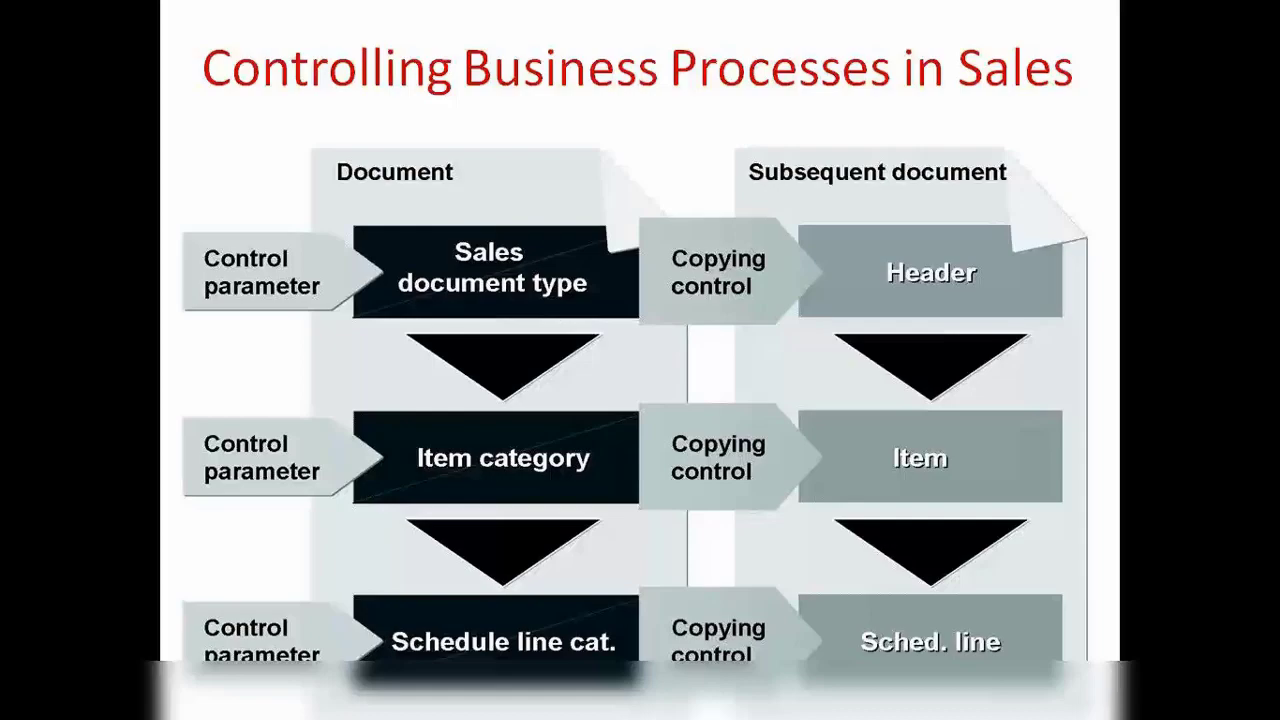
{"action": "key", "text": "Escape"}
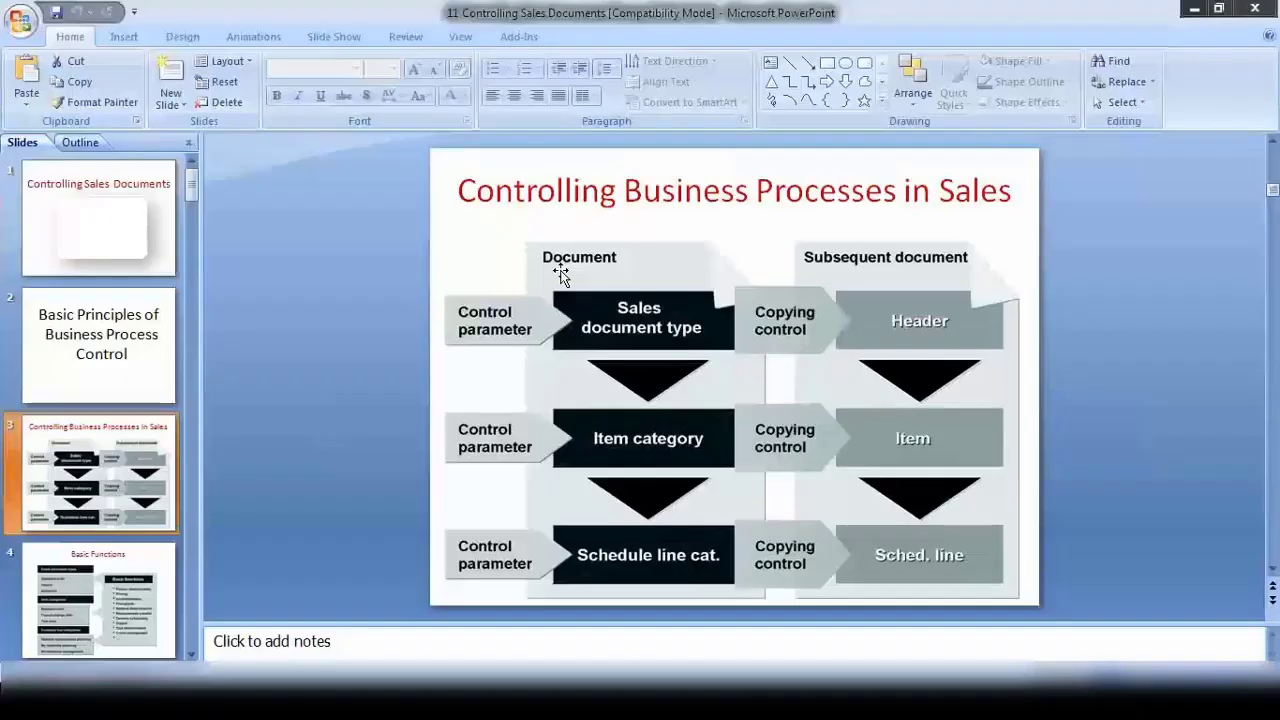
- Delete the Inquiry line from the top of the Notepad sketch
{"action": "key", "text": "alt+Tab"}
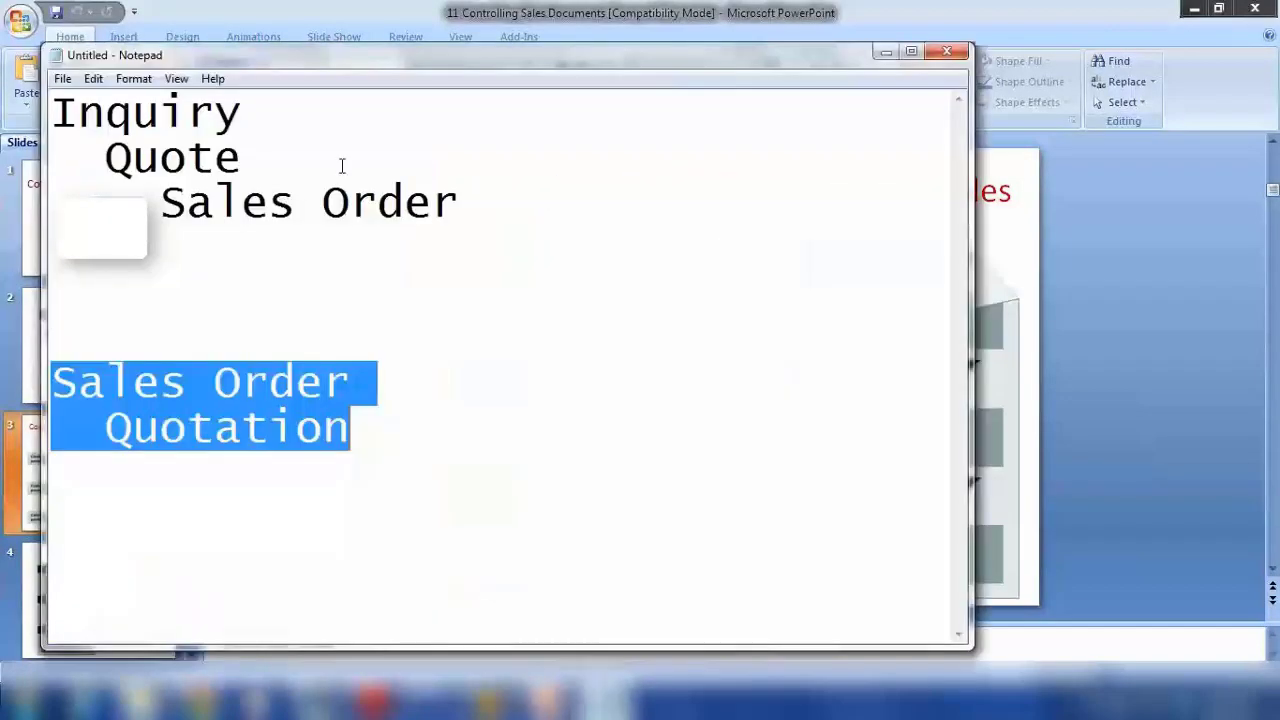
{"action": "left_click", "coordinate": [275, 110]}
{"action": "key", "text": "Return"}
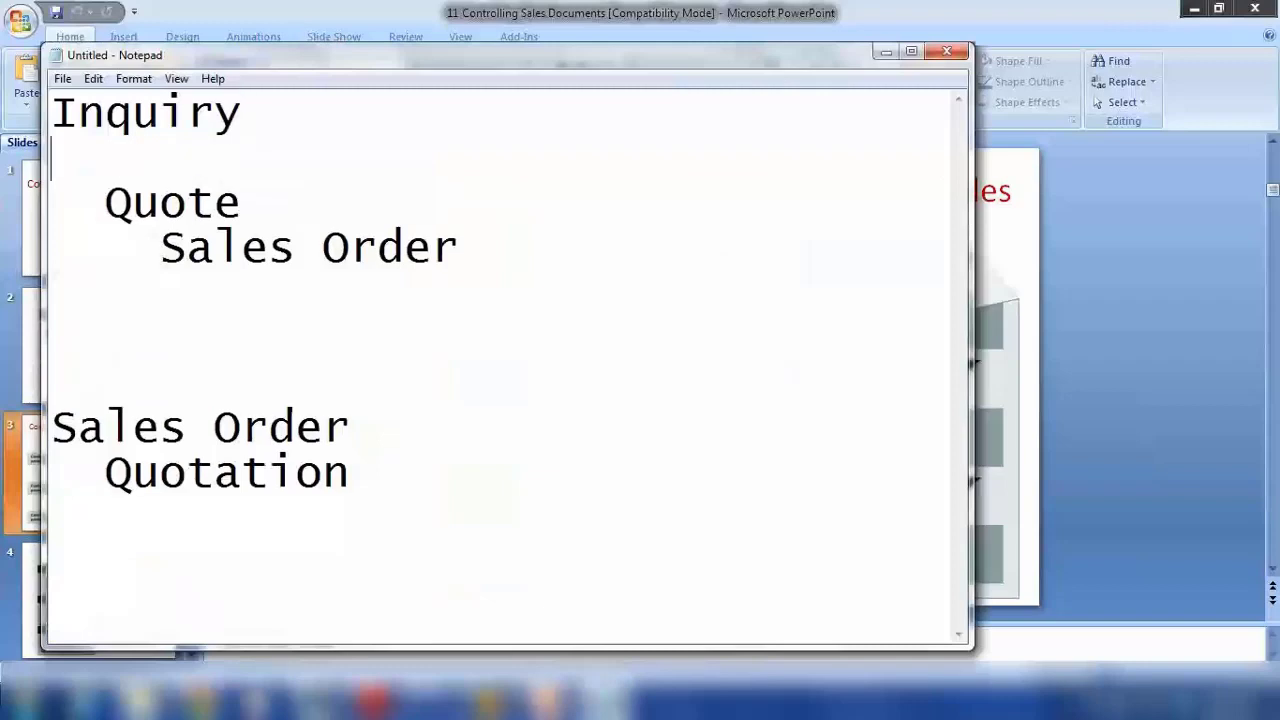
{"action": "key", "text": "BackSpace"}
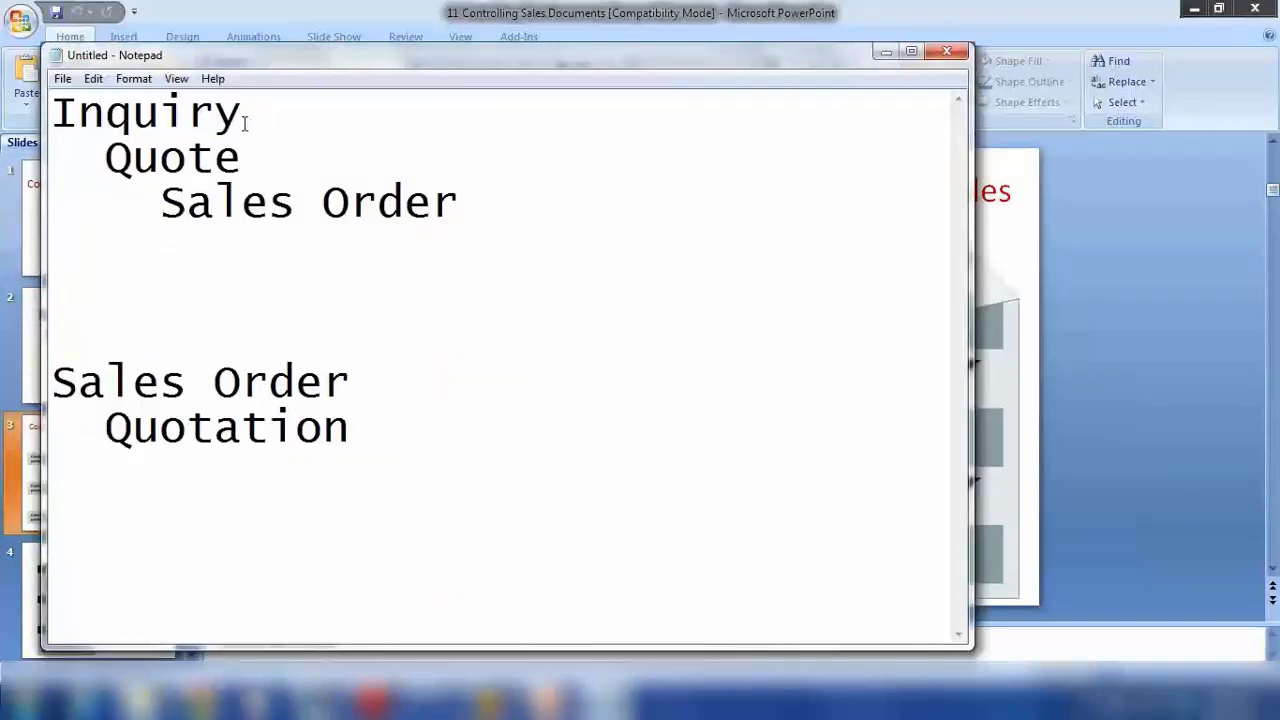
{"action": "left_click_drag", "start_coordinate": [246, 118], "coordinate": [60, 100]}
{"action": "key", "text": "Delete"}
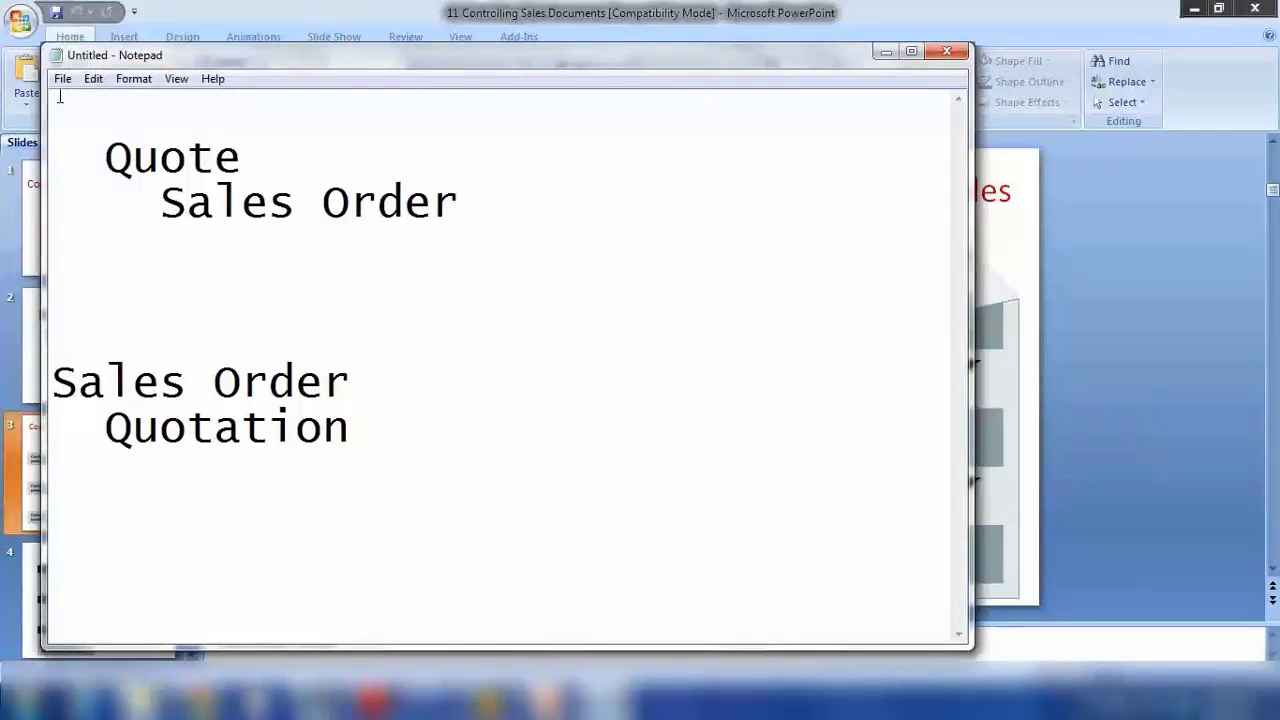
{"action": "key", "text": "Delete"}
- Label Quote as '(QT' and Sales Order as '(OR' in the sketch
{"action": "left_click", "coordinate": [303, 113]}
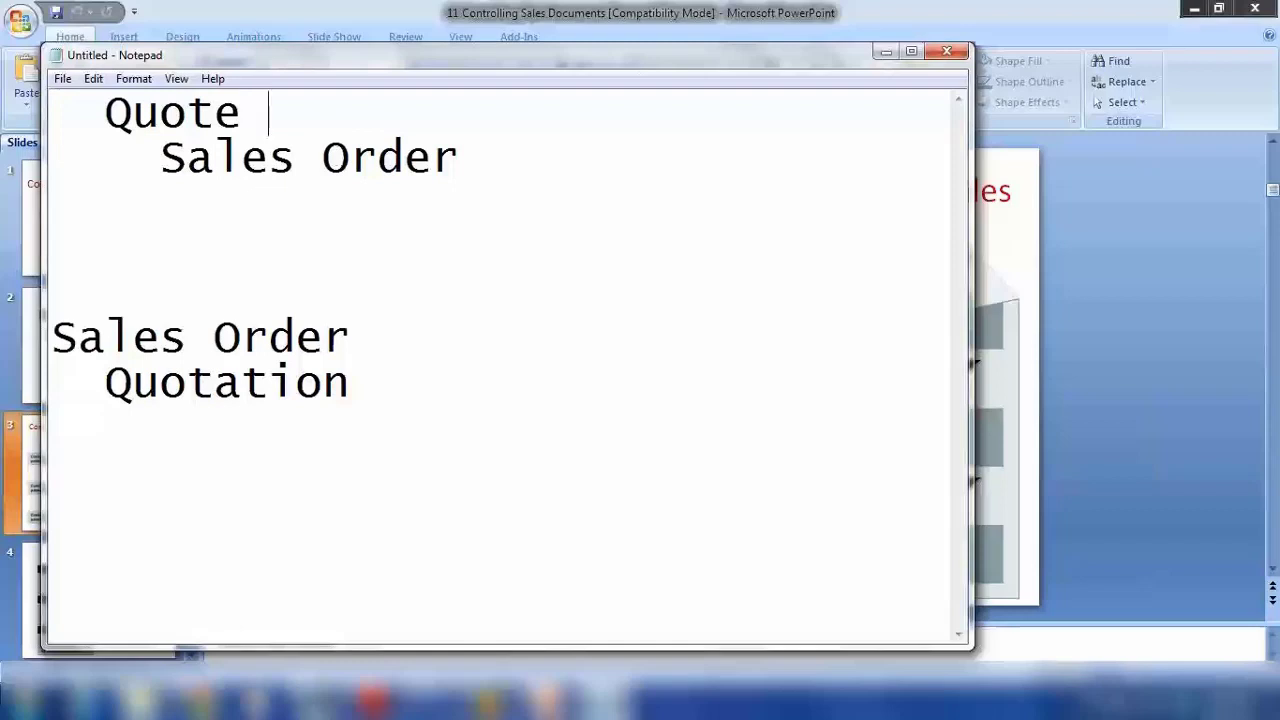
{"action": "type", "text": "(QT"}
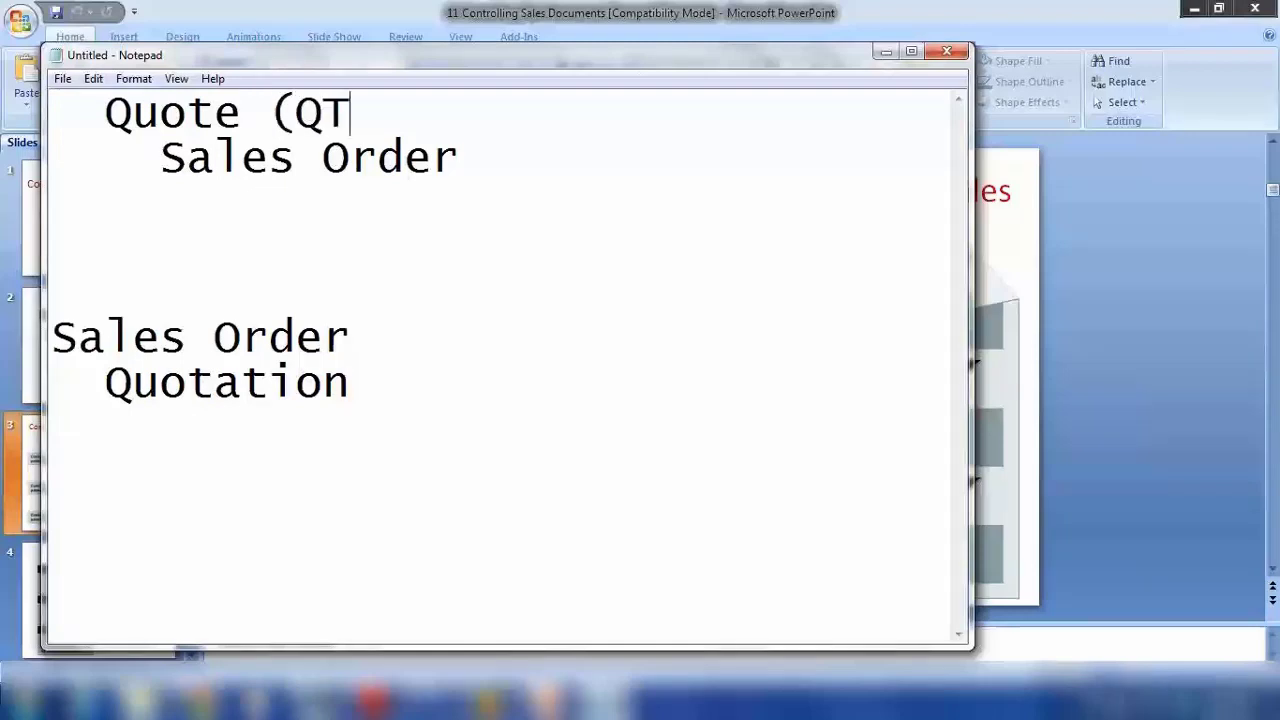
{"action": "left_click", "coordinate": [471, 153]}
{"action": "type", "text": "(I"}
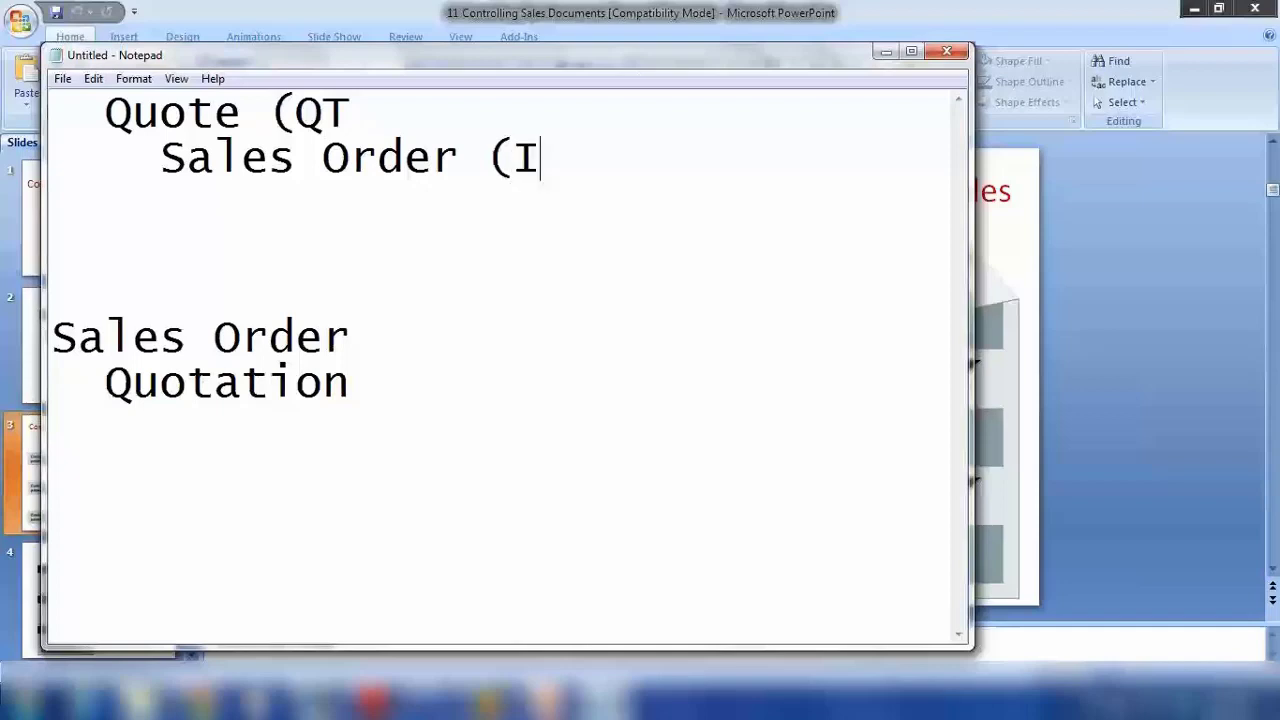
{"action": "type", "text": "R\\"}
{"action": "key", "text": "BackSpace"}
{"action": "key", "text": "BackSpace"}
{"action": "key", "text": "BackSpace"}
{"action": "type", "text": "OR"}
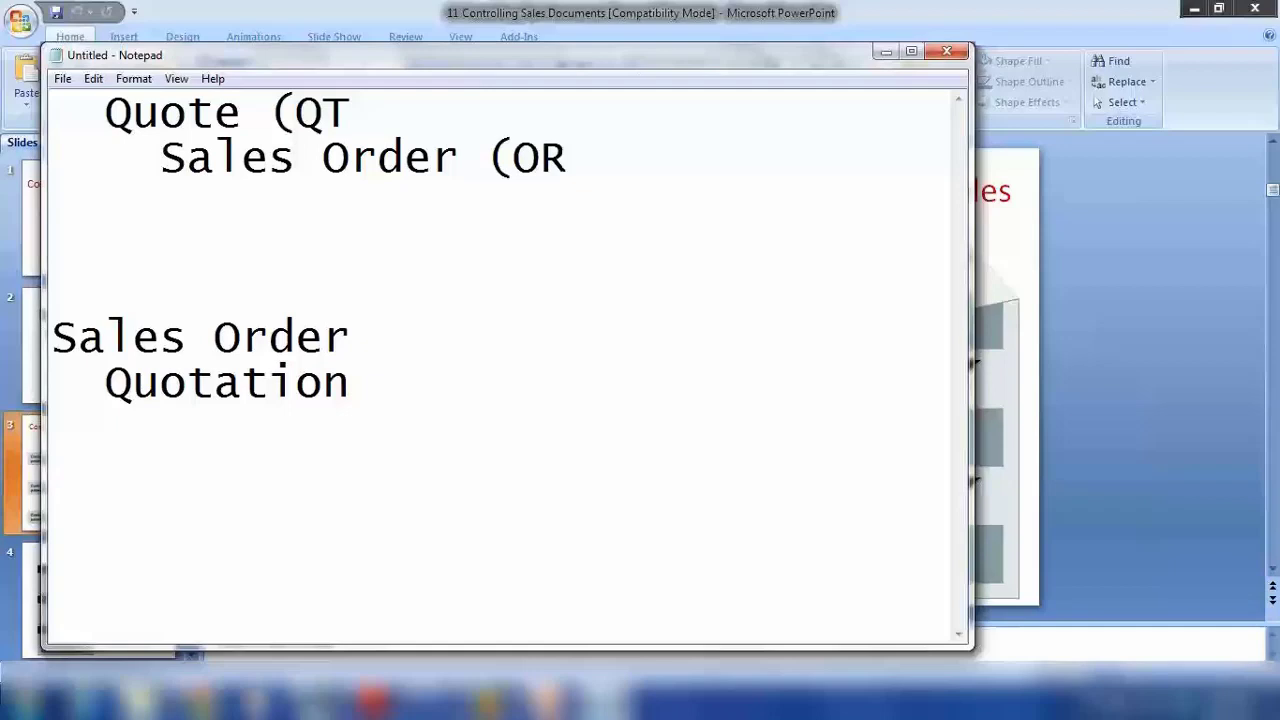
{"action": "left_click", "coordinate": [380, 112]}
{"action": "key", "text": "Left"}
{"action": "key", "text": "shift+Left"}
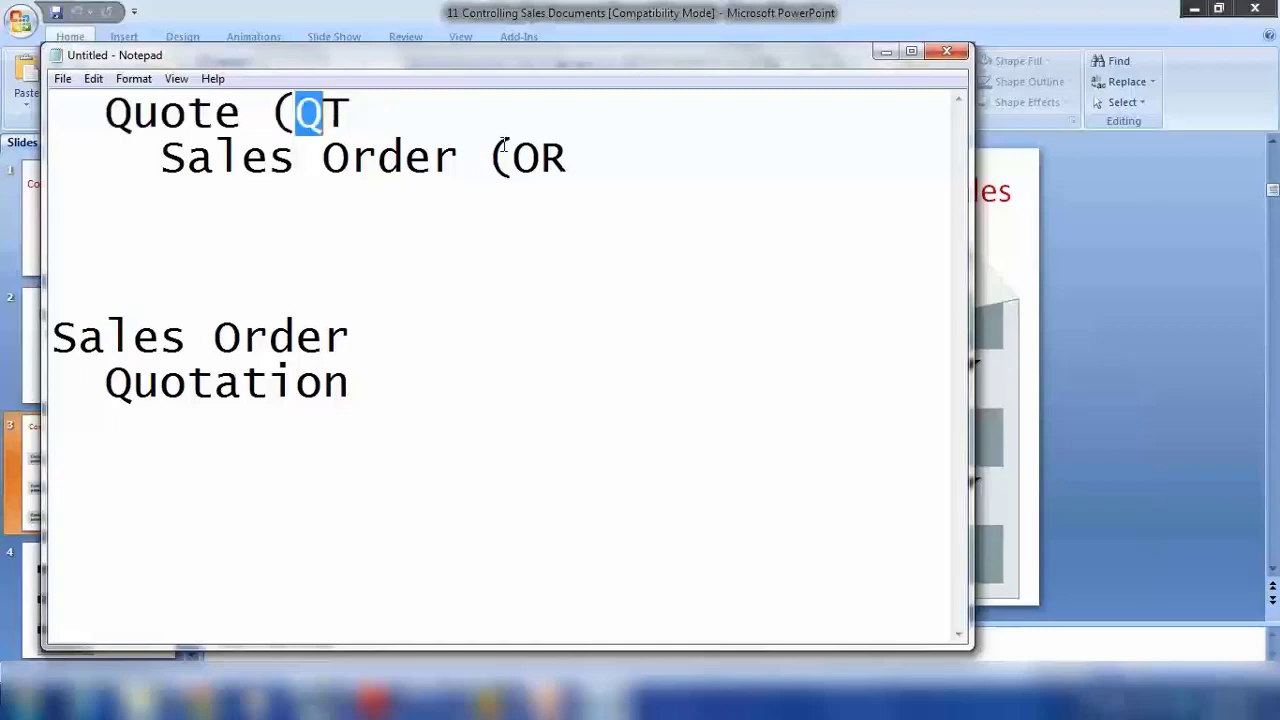
{"action": "left_click", "coordinate": [306, 222]}
- Add the header mapping line 'QT==> OR (HEADER)' below the chain
{"action": "key", "text": "Return"}
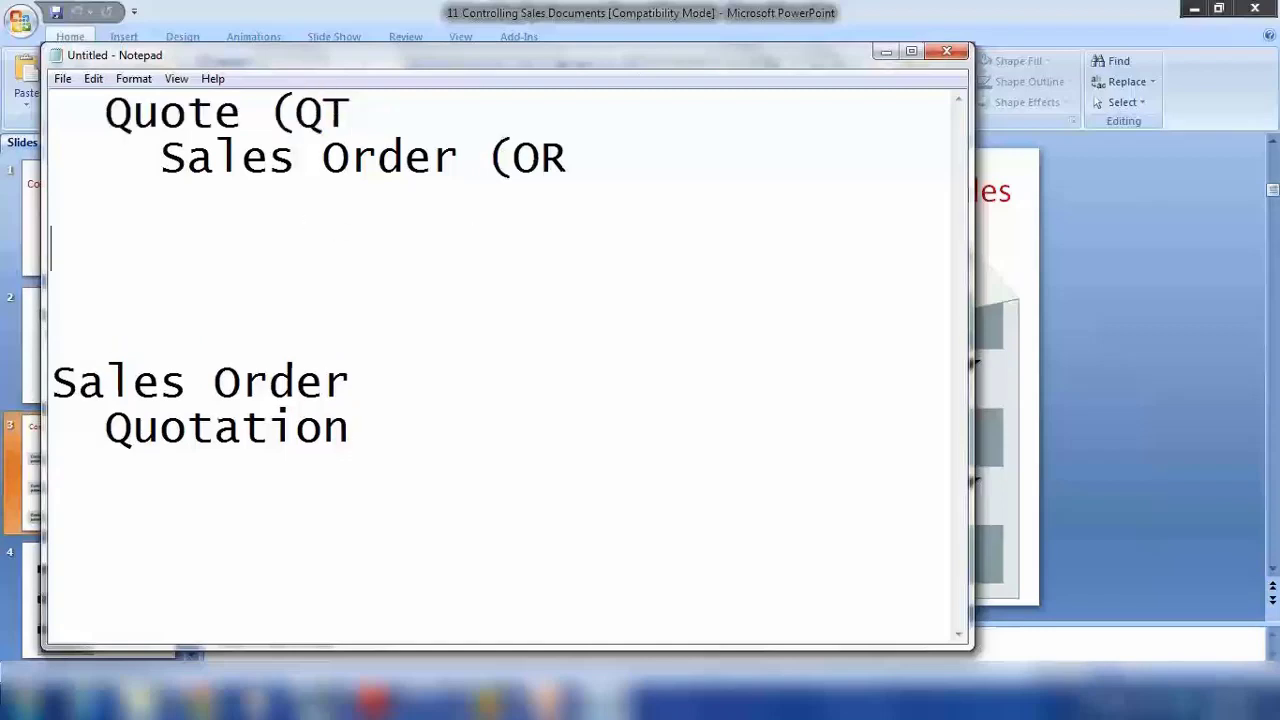
{"action": "type", "text": "qt=="}
{"action": "key", "text": "BackSpace"}
{"action": "key", "text": "BackSpace"}
{"action": "key", "text": "BackSpace"}
{"action": "key", "text": "BackSpace"}
{"action": "type", "text": "QT==> "}
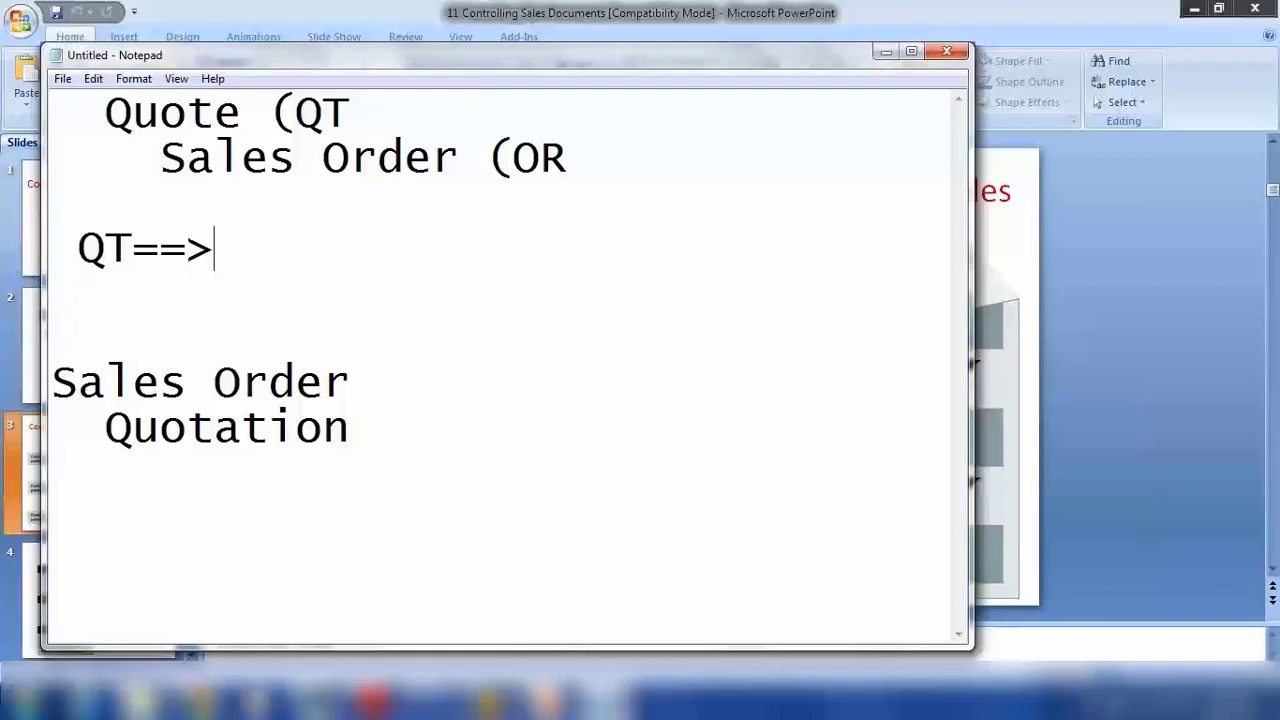
{"action": "type", "text": "OR"}
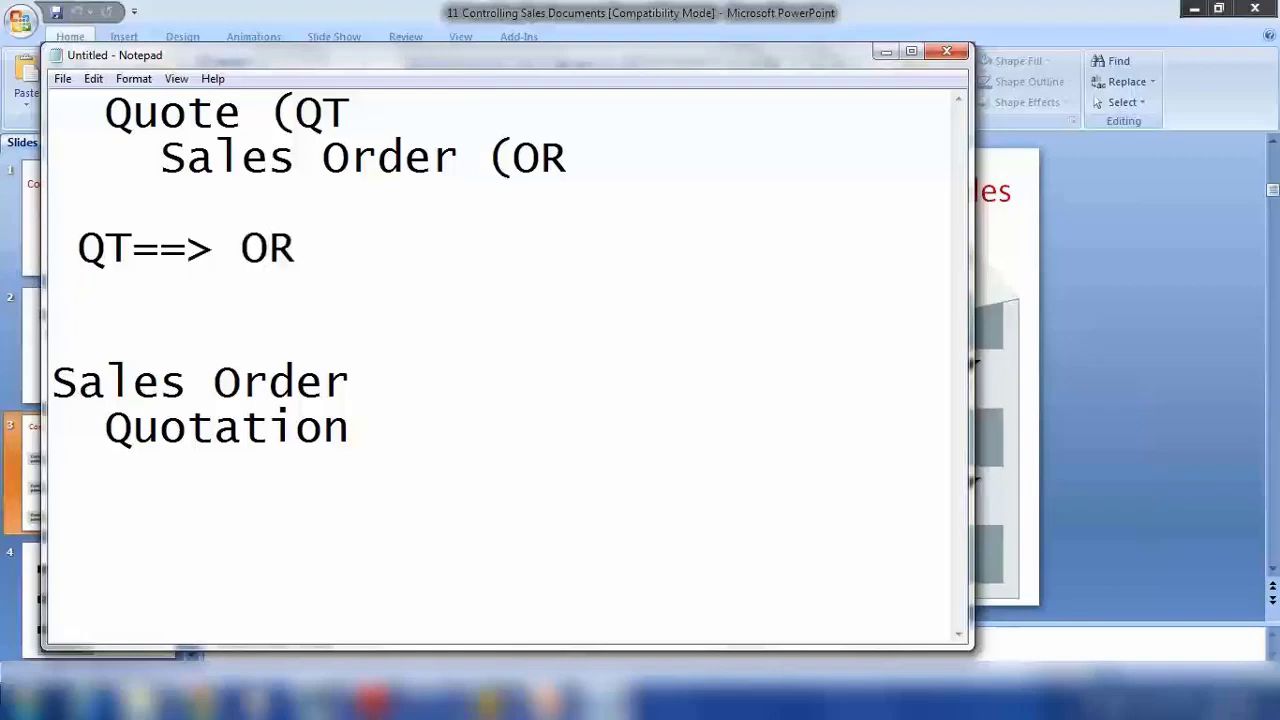
{"action": "type", "text": " (HEADER"}
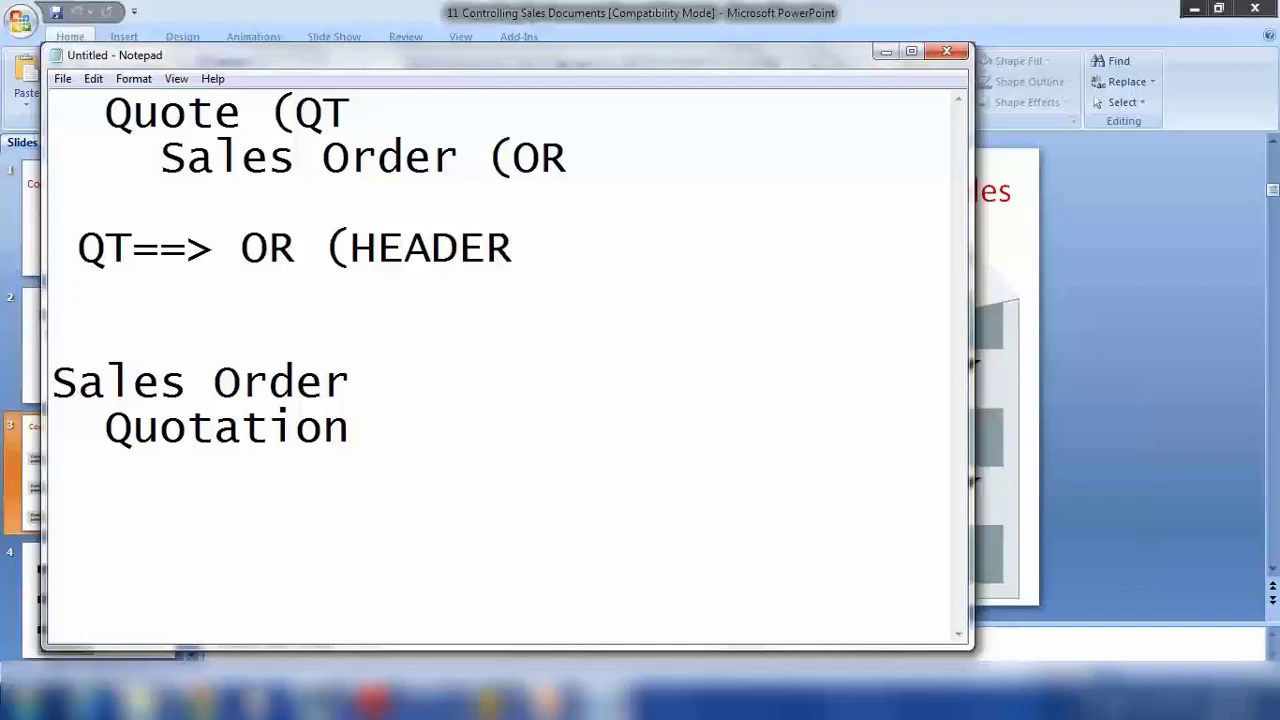
{"action": "type", "text": ")"}
{"action": "key", "text": "Return"}
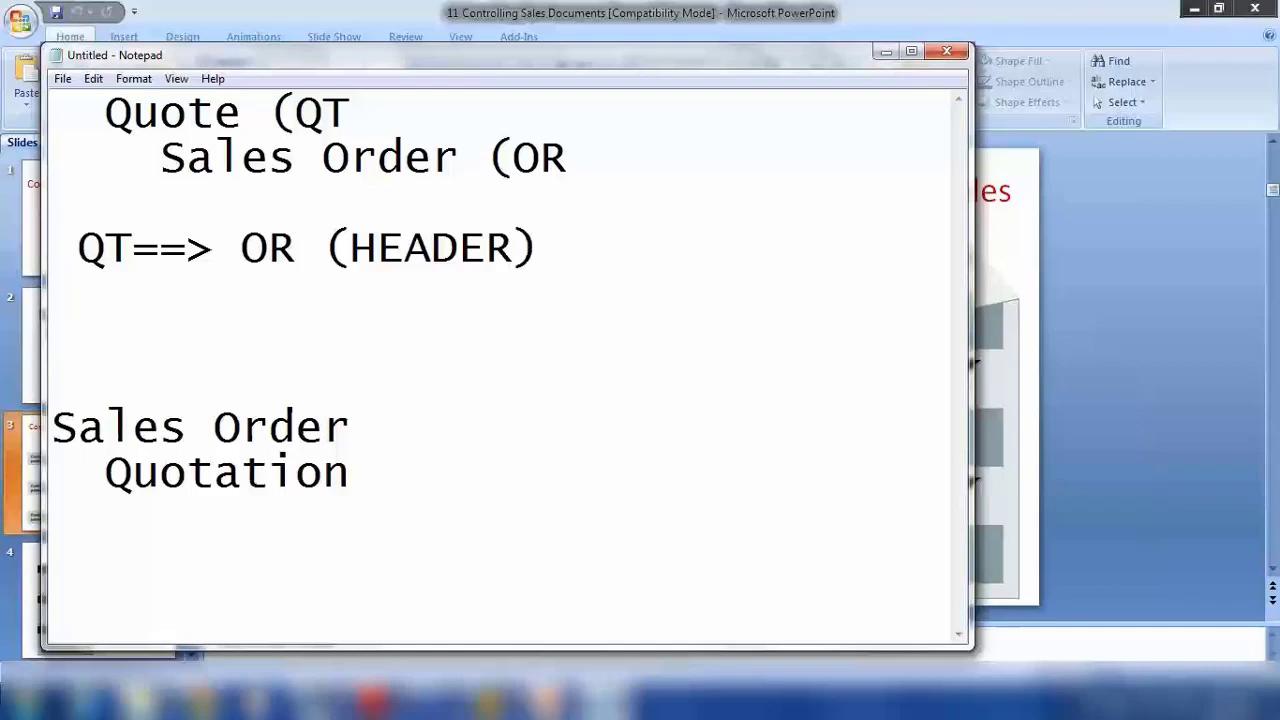
- Add 'AGN ==> TAN (ITEM)' and 'SCHEDULE LINE' beneath it, then select all three mapping lines
{"action": "type", "text": "agN"}
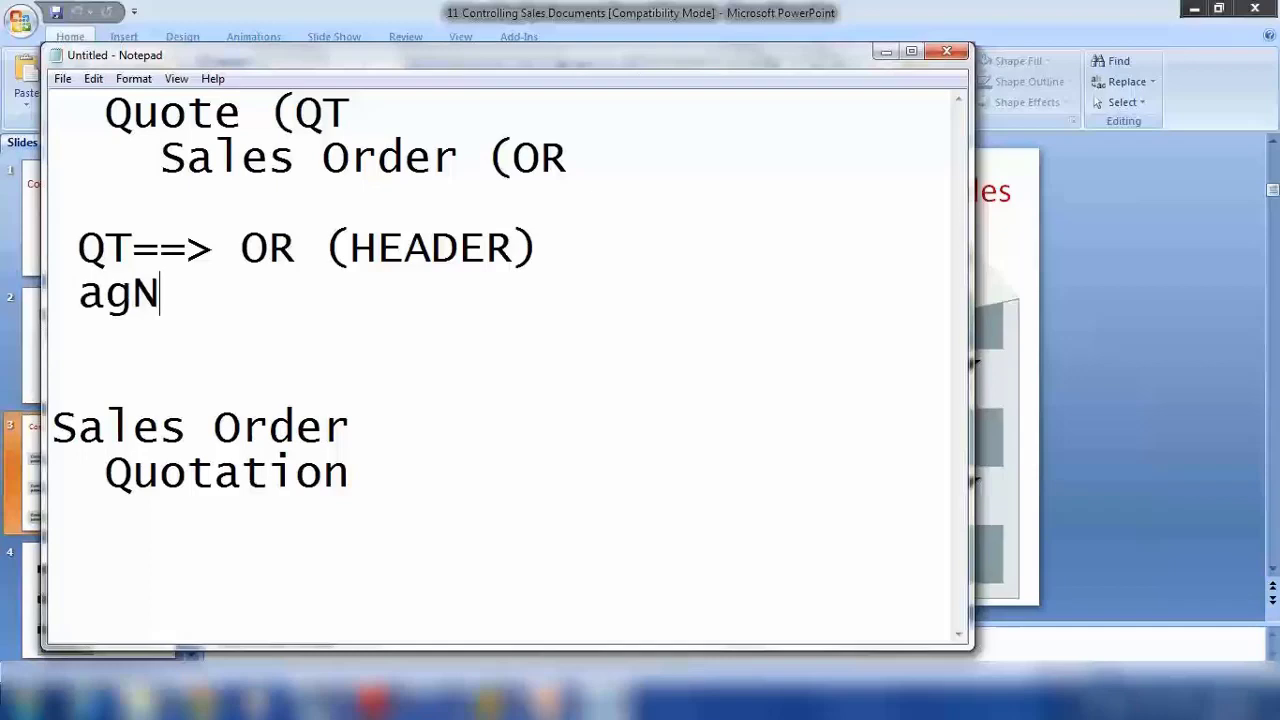
{"action": "key", "text": "BackSpace"}
{"action": "key", "text": "BackSpace"}
{"action": "key", "text": "BackSpace"}
{"action": "type", "text": "AGN "}
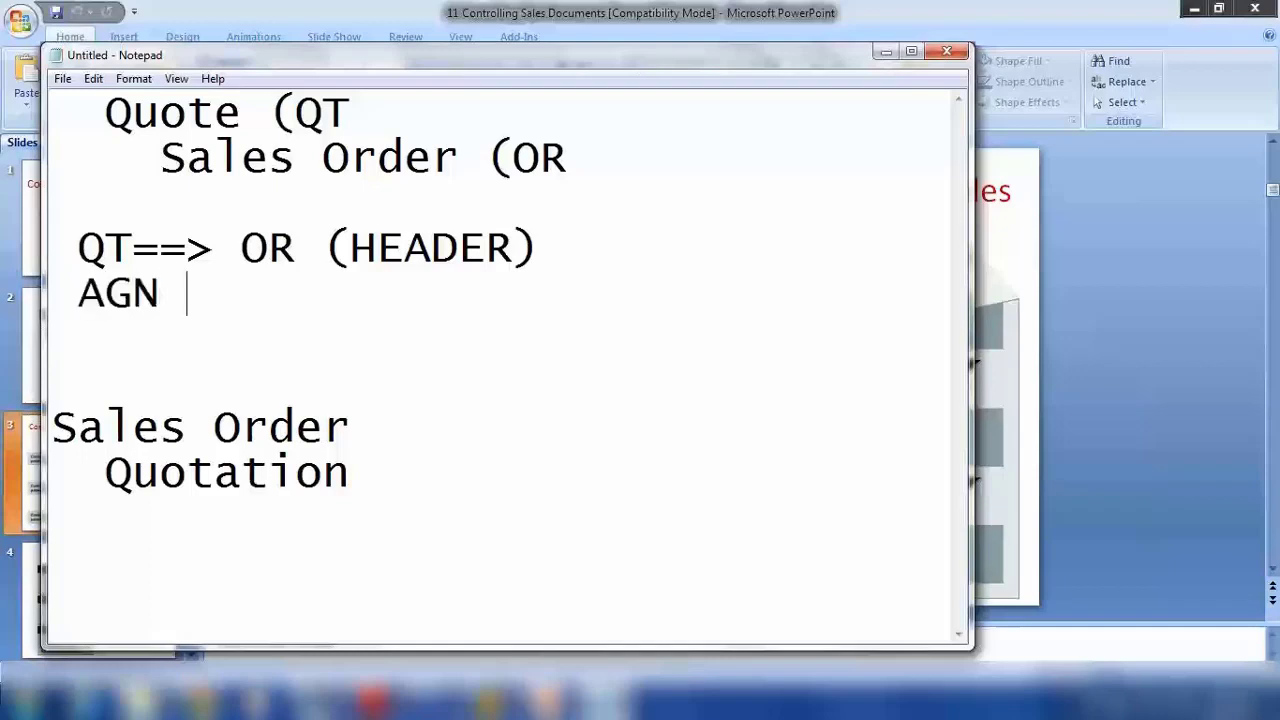
{"action": "type", "text": "==> TAN"}
{"action": "type", "text": "("}
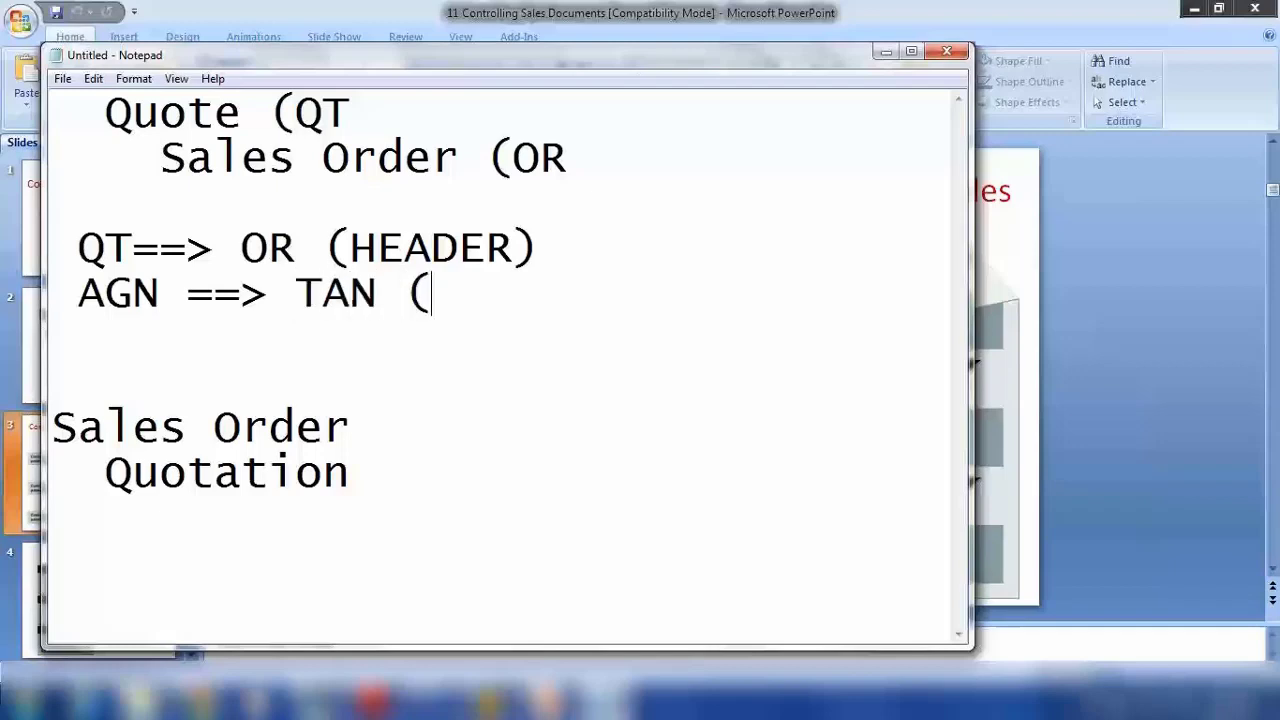
{"action": "type", "text": "ITEM)"}
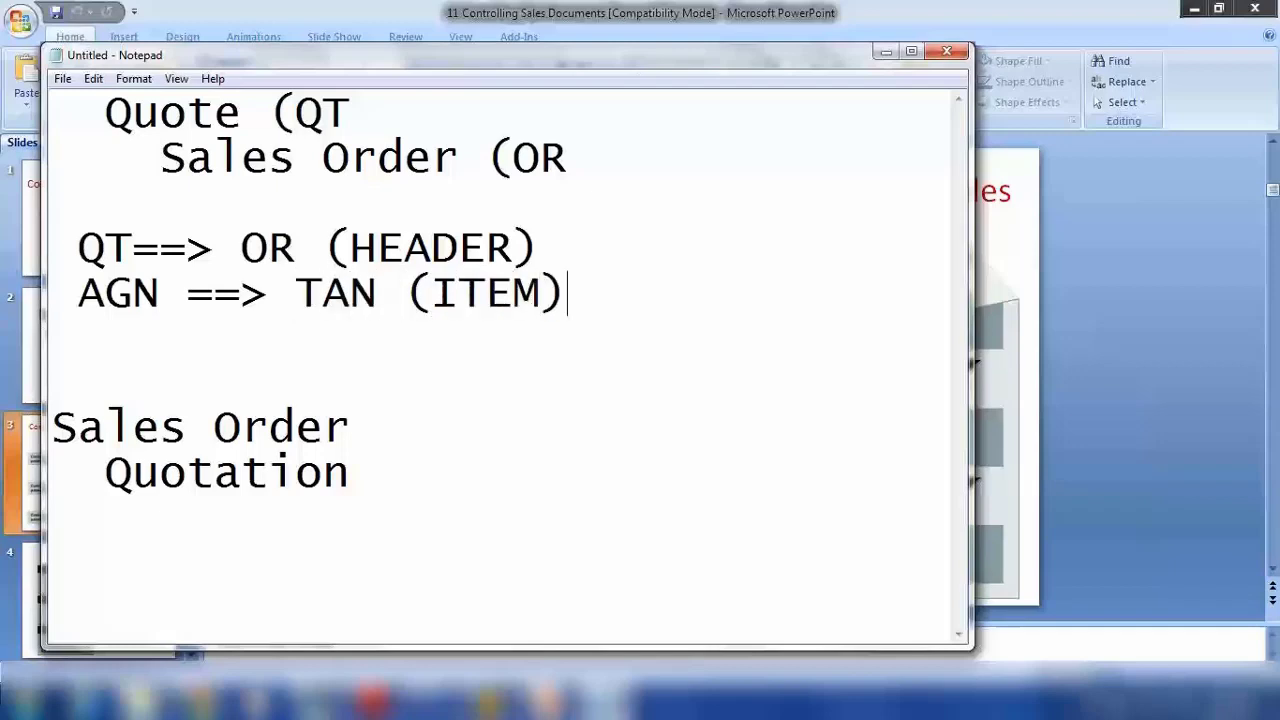
{"action": "key", "text": "Return"}
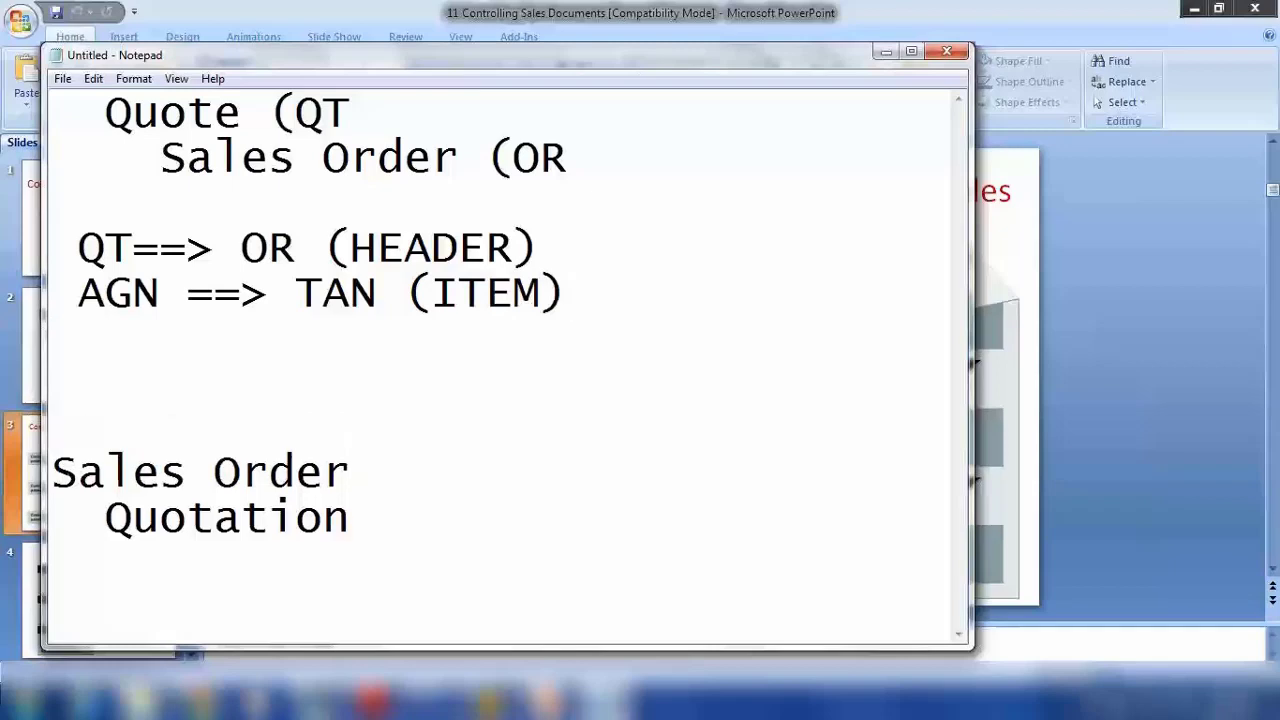
{"action": "type", "text": "SCHEDUE"}
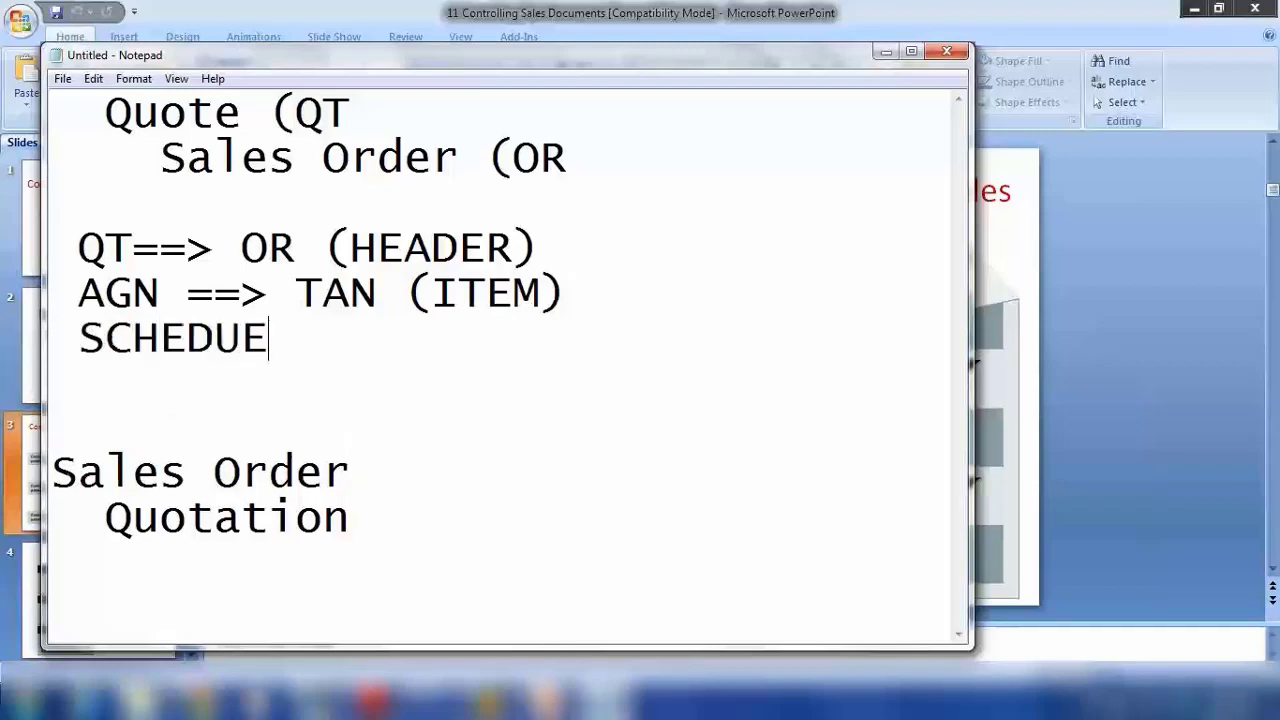
{"action": "key", "text": "BackSpace"}
{"action": "type", "text": "LE LINE"}
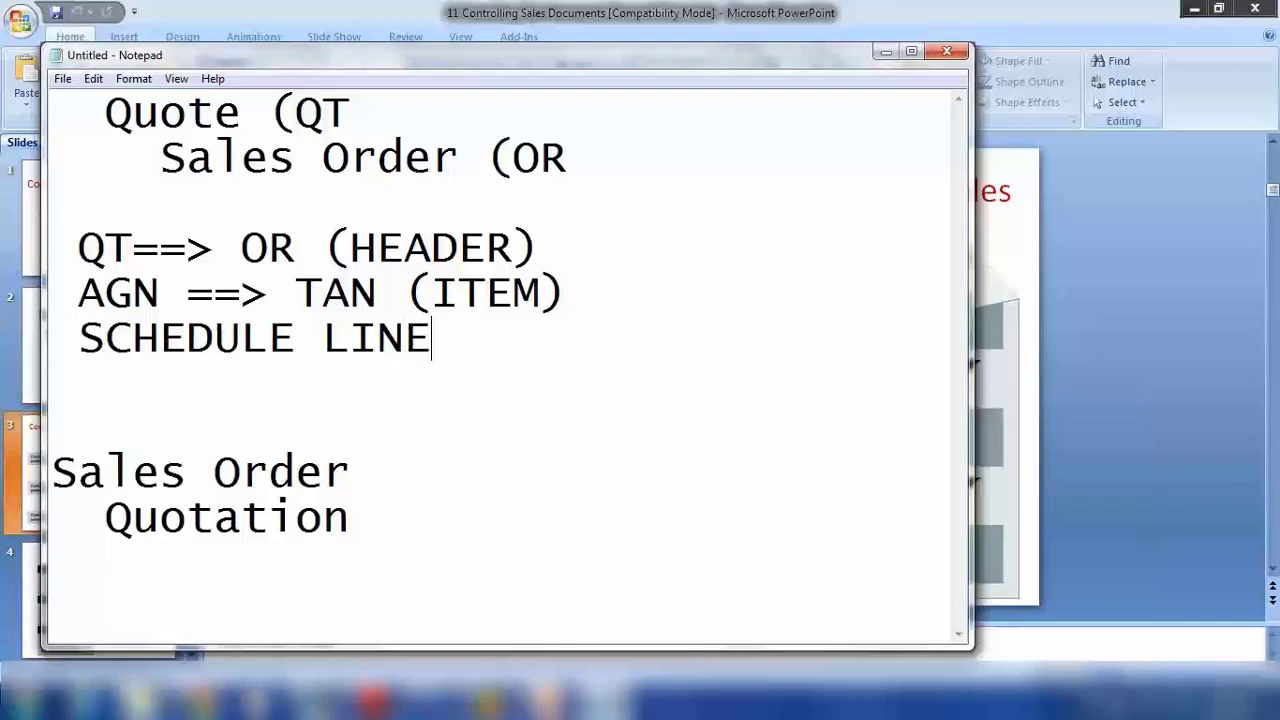
{"action": "left_click_drag", "start_coordinate": [80, 250], "coordinate": [448, 340]}
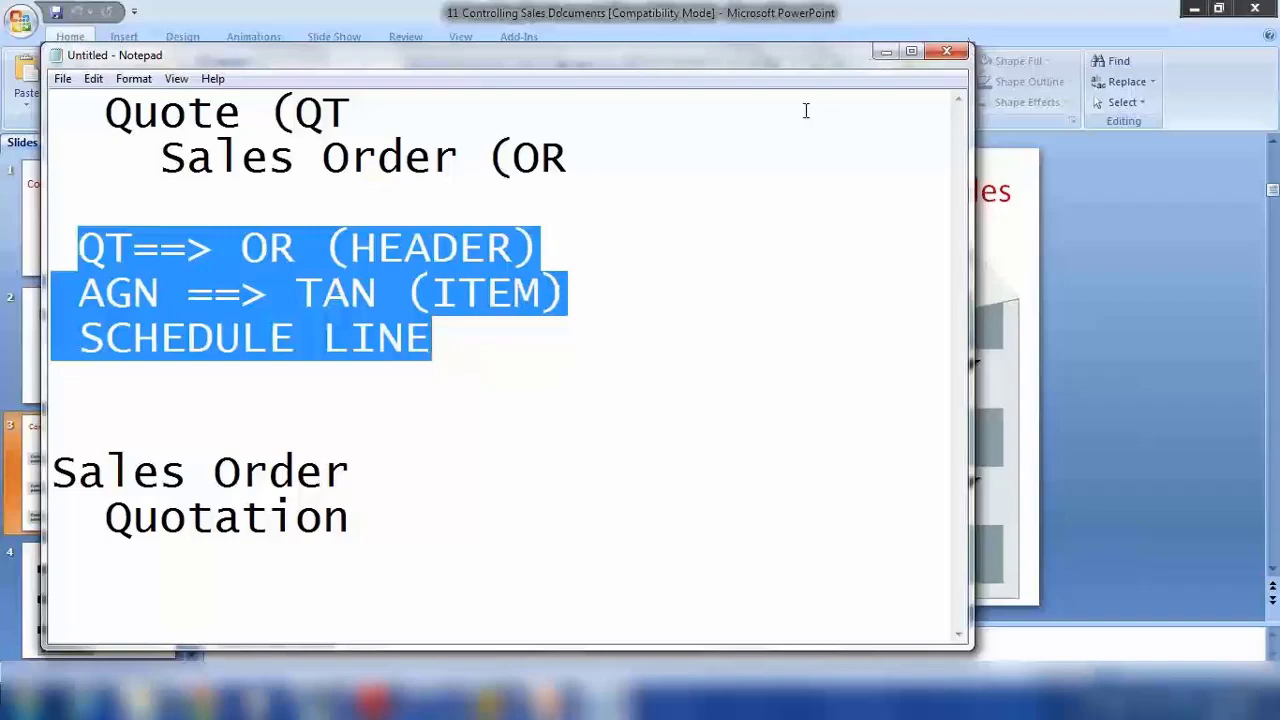
- Minimize Notepad and present the slides full screen, settling on the Basic Functions slide
{"action": "left_click", "coordinate": [886, 51]}
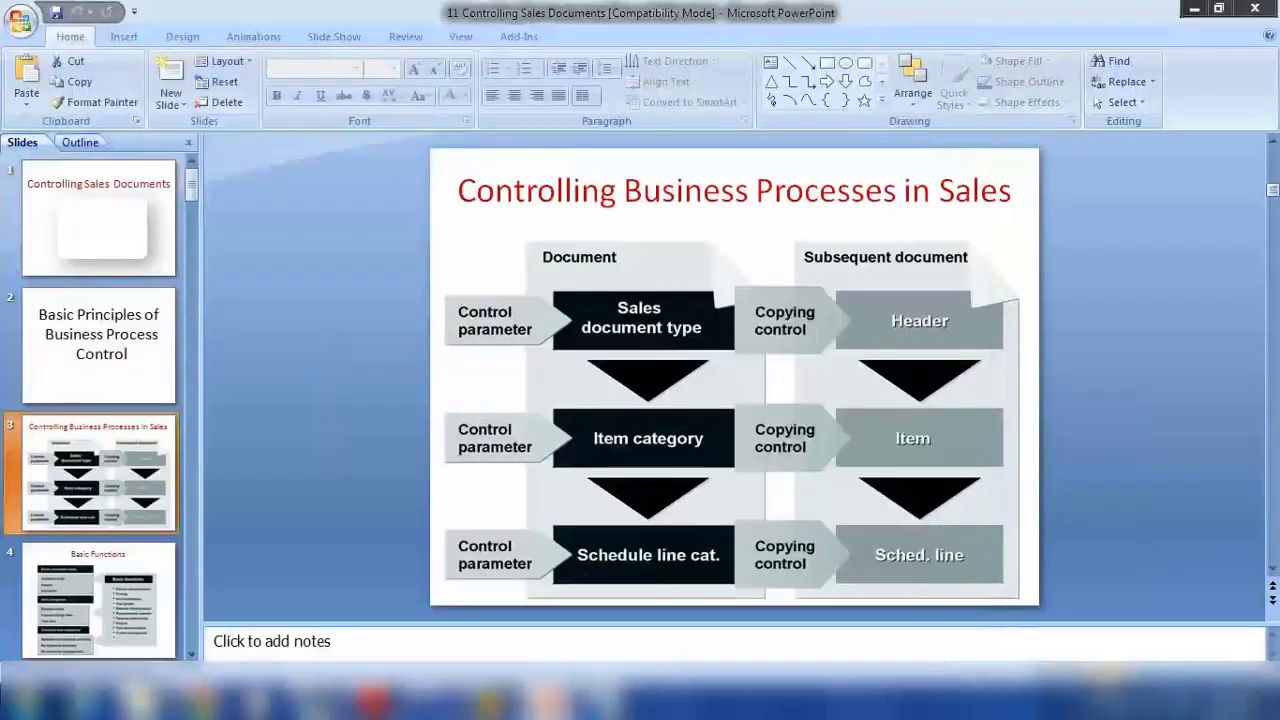
{"action": "key", "text": "shift+F5"}
{"action": "key", "text": "Right"}
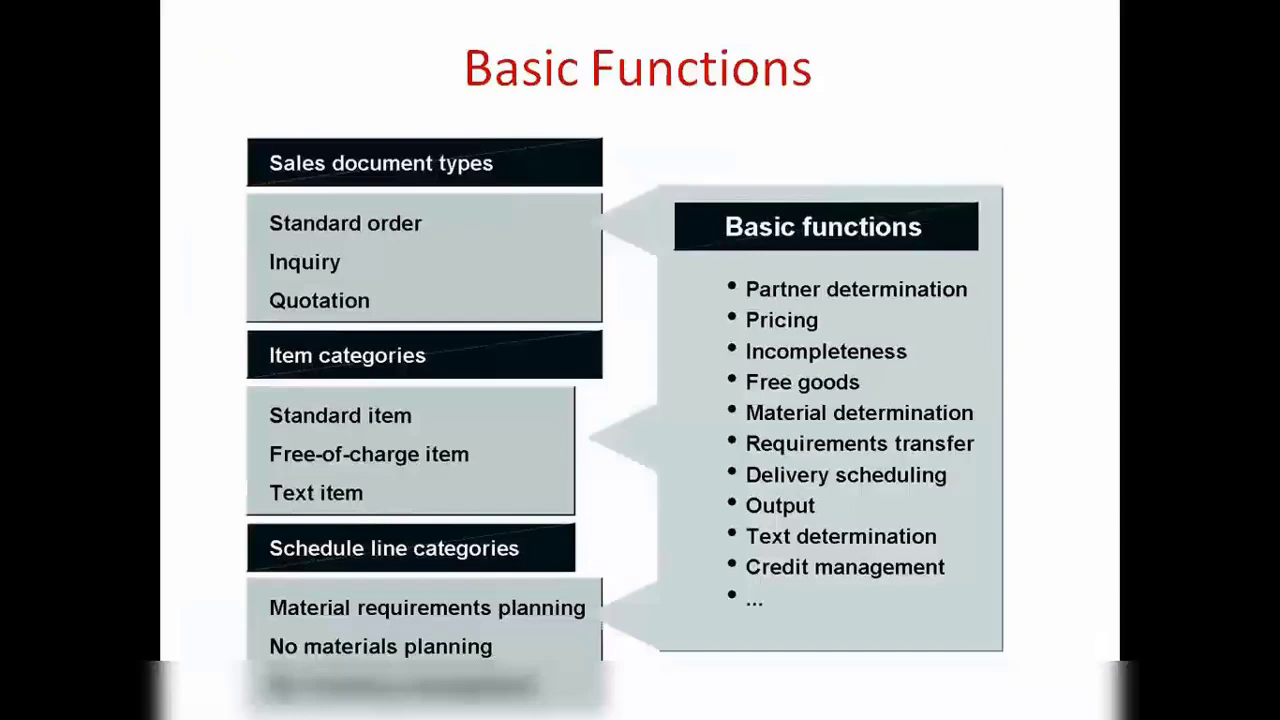
{"action": "key", "text": "Right"}
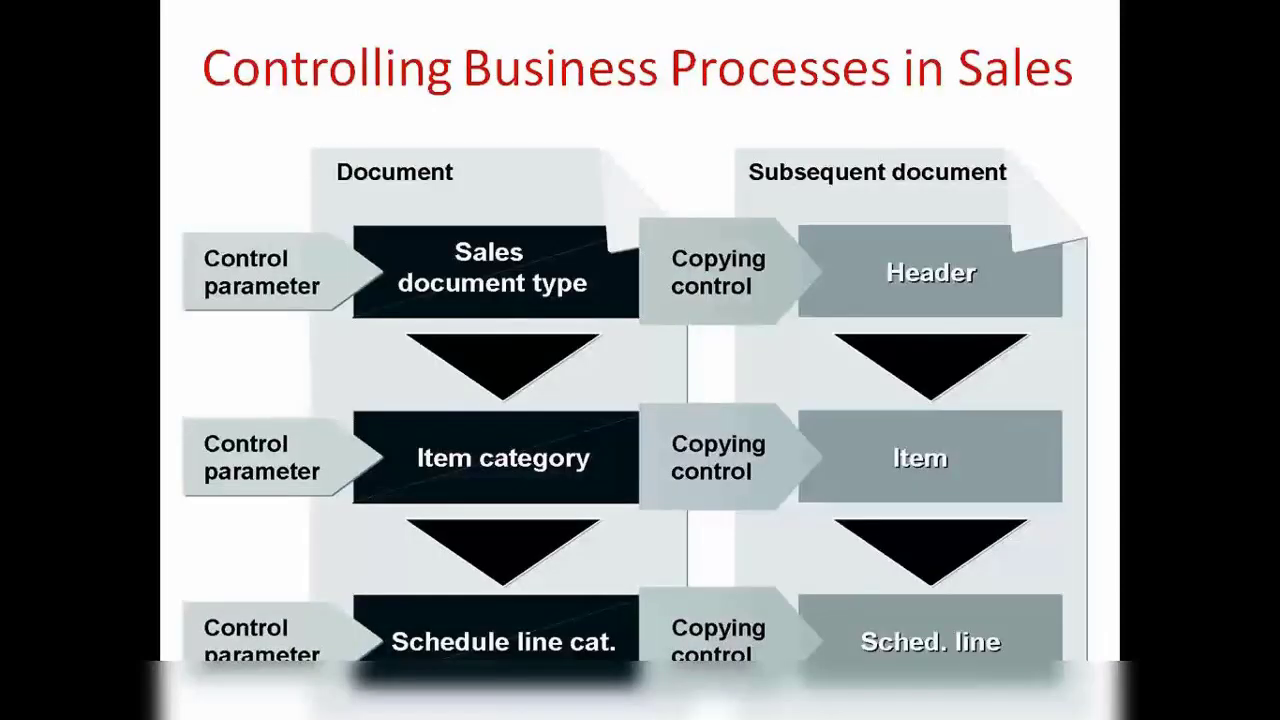
{"action": "key", "text": "Left"}
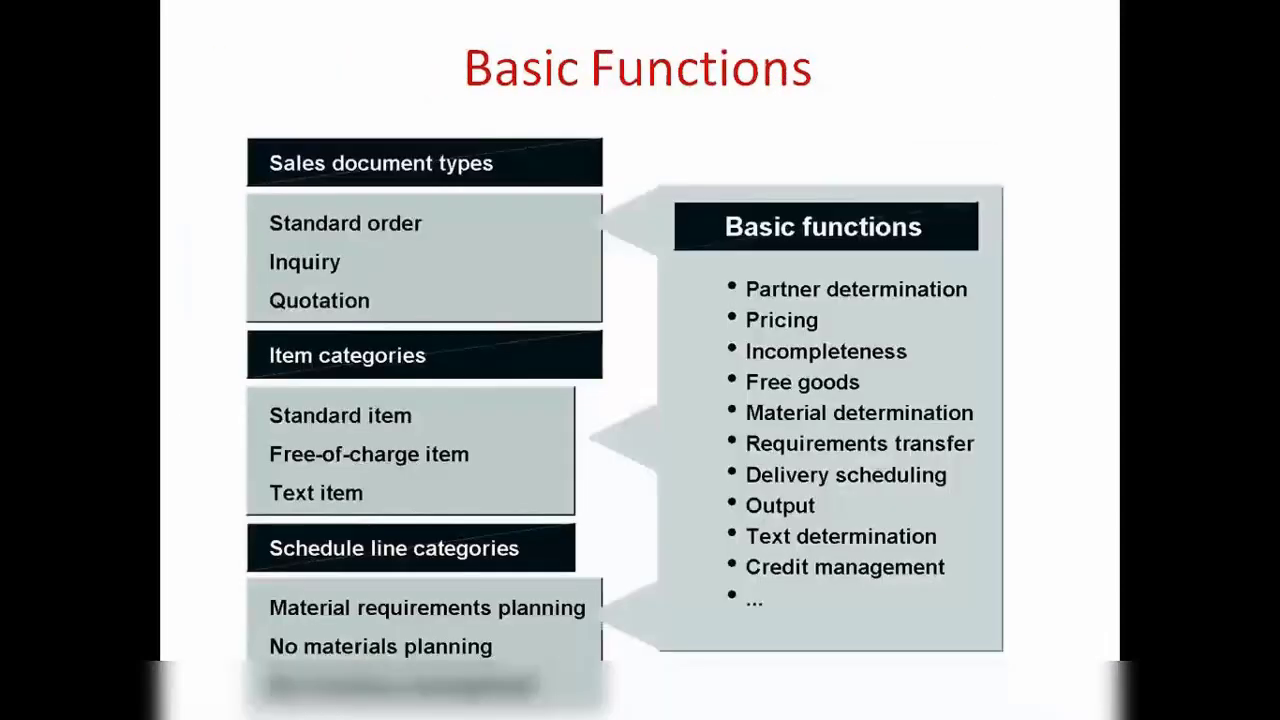